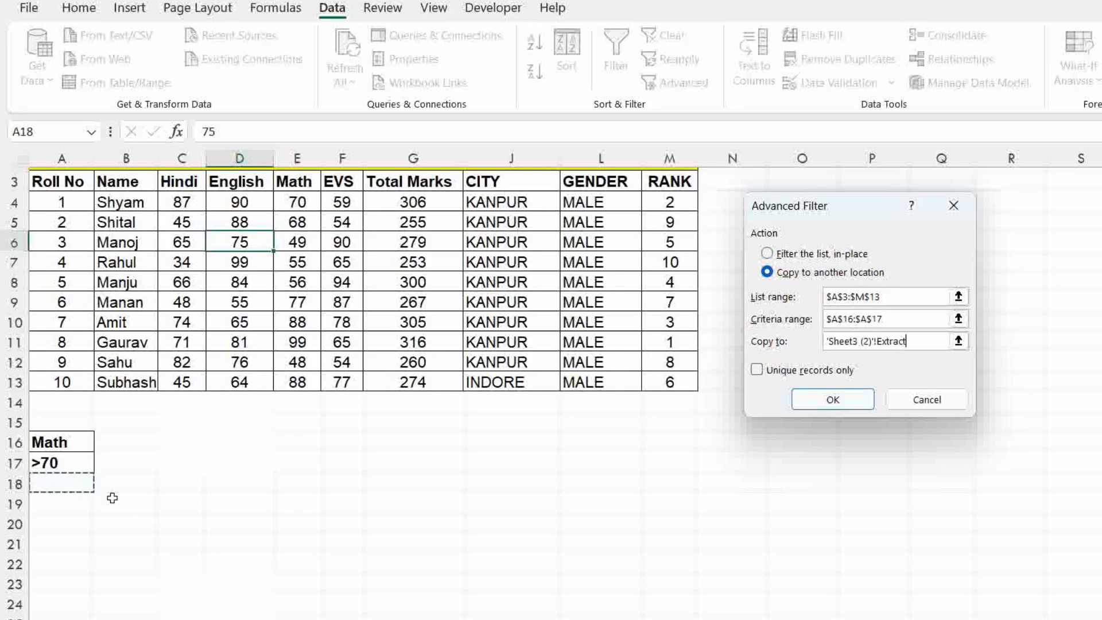
- Run the advanced filter to copy the Math >70 records to A18, and compare the extracted Math marks with the source table
click(834, 399)
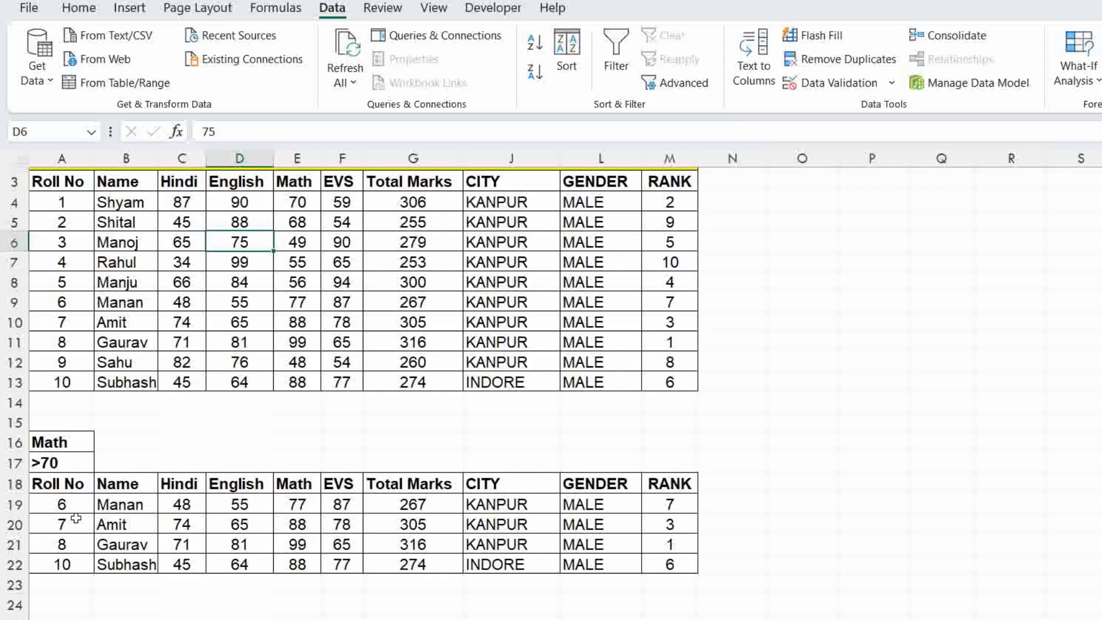
drag(288, 505, 283, 574)
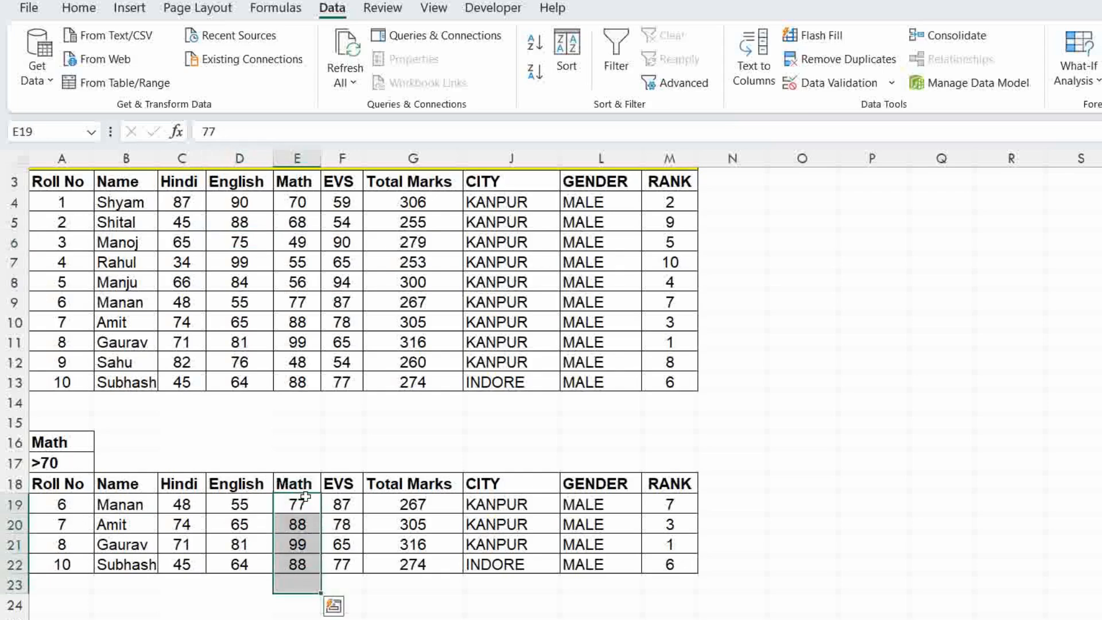
drag(285, 201, 298, 263)
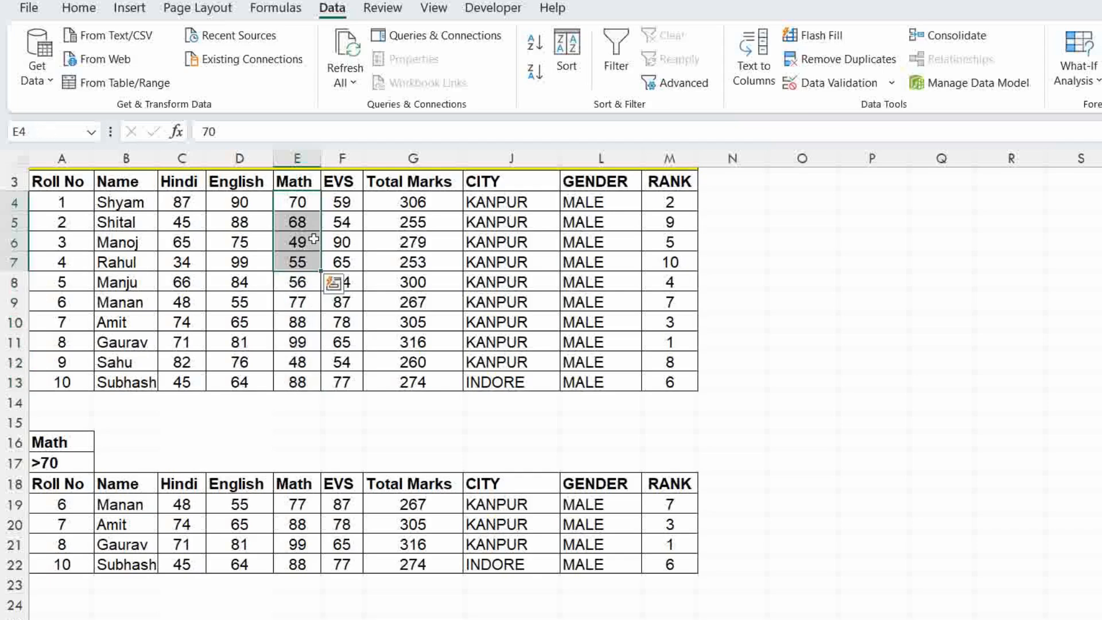
drag(46, 484, 682, 581)
click(190, 429)
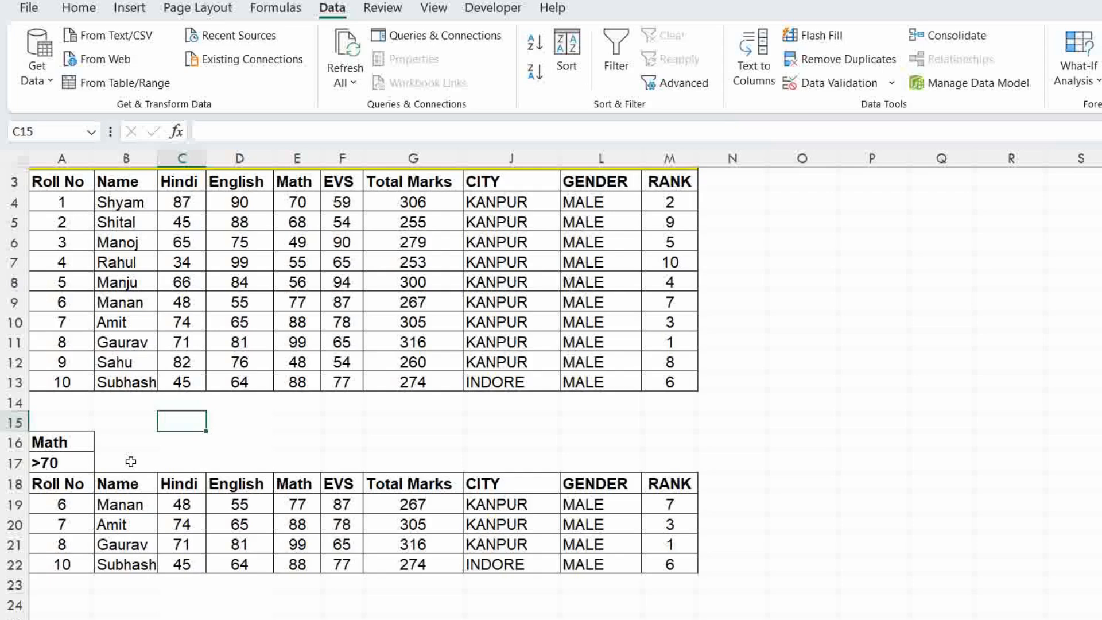
click(68, 442)
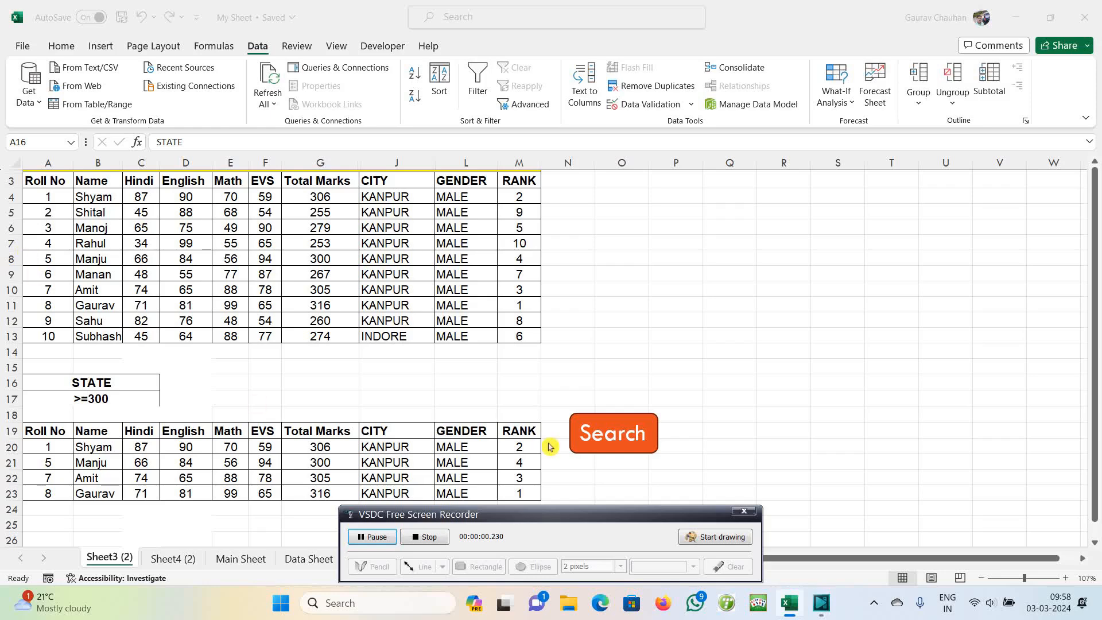
- Apply all borders to the merged criteria cell A17 containing >=300
drag(536, 519, 532, 562)
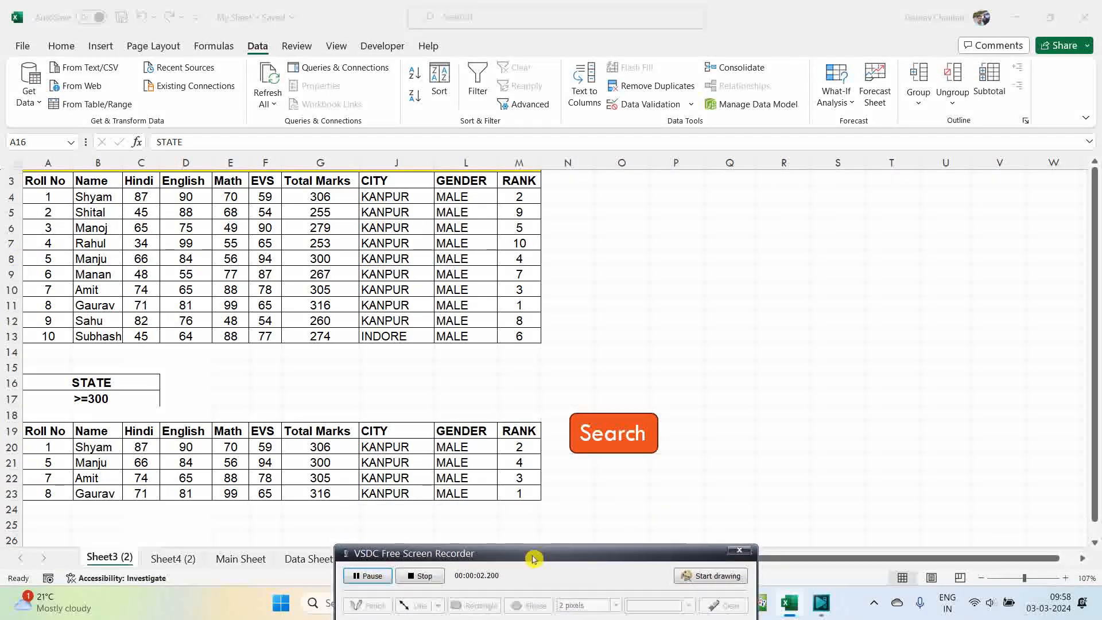
click(123, 379)
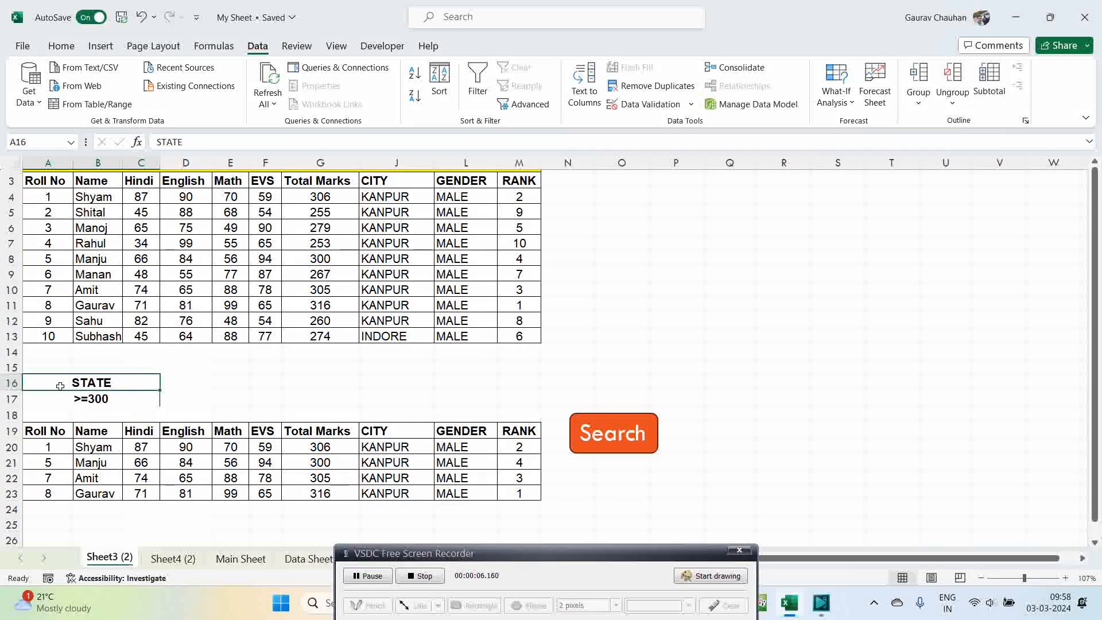
click(39, 399)
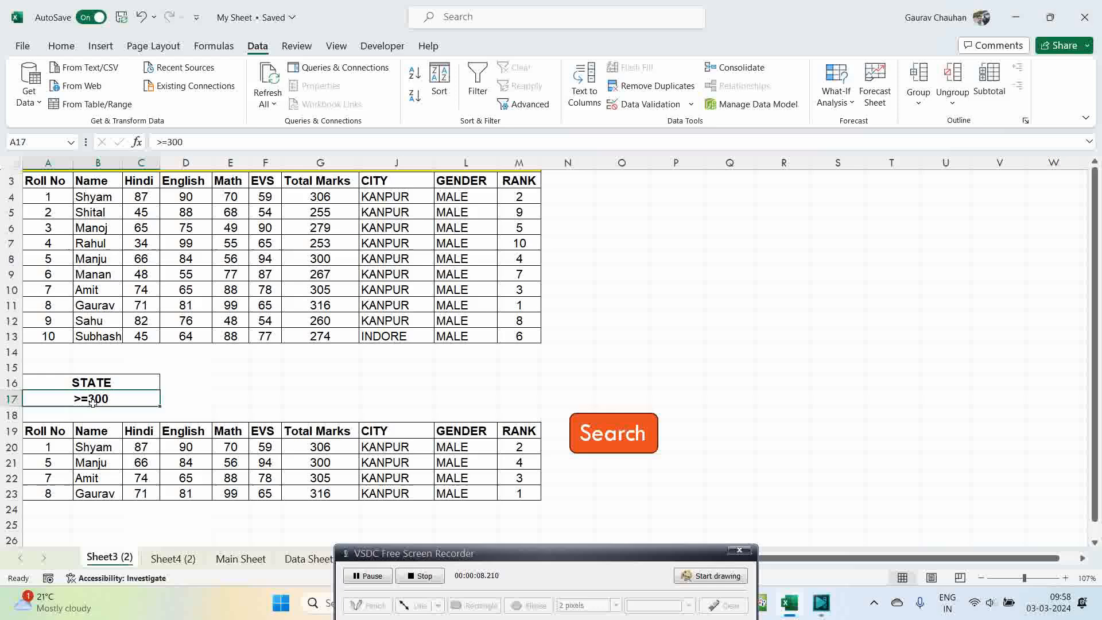
click(62, 46)
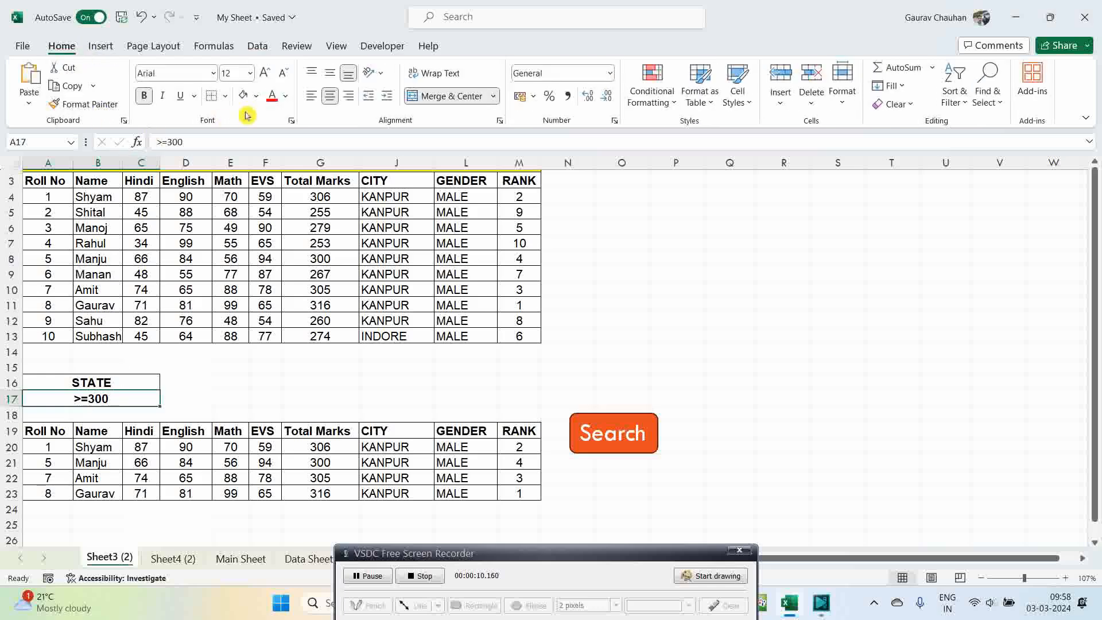
click(228, 97)
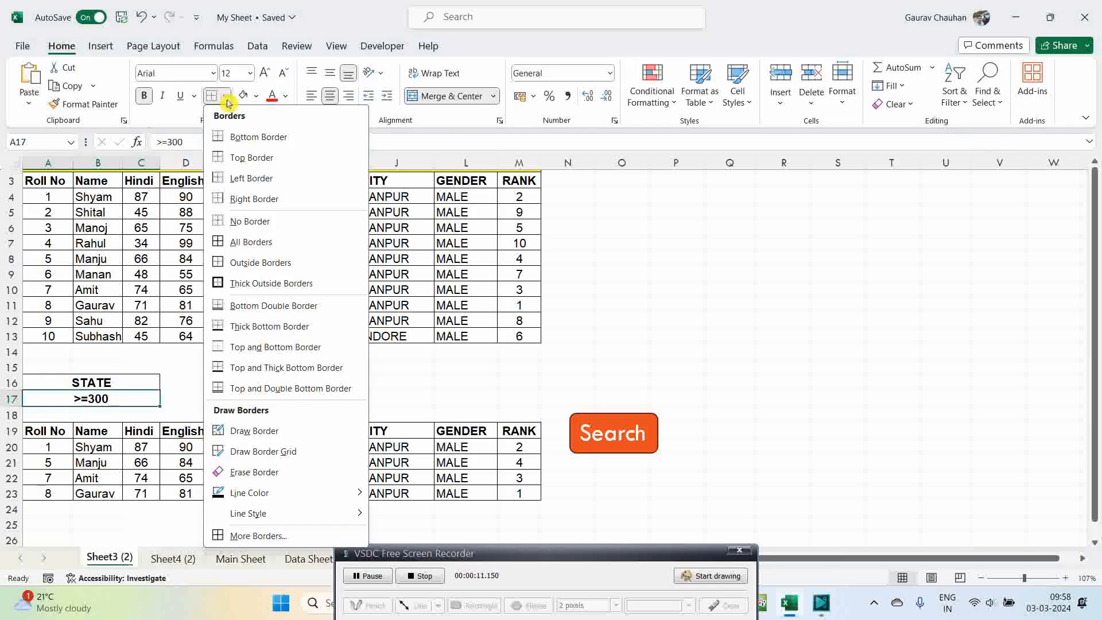
click(245, 243)
- Set the data validation of the merged criteria heading cell A16 to allow a list
click(91, 380)
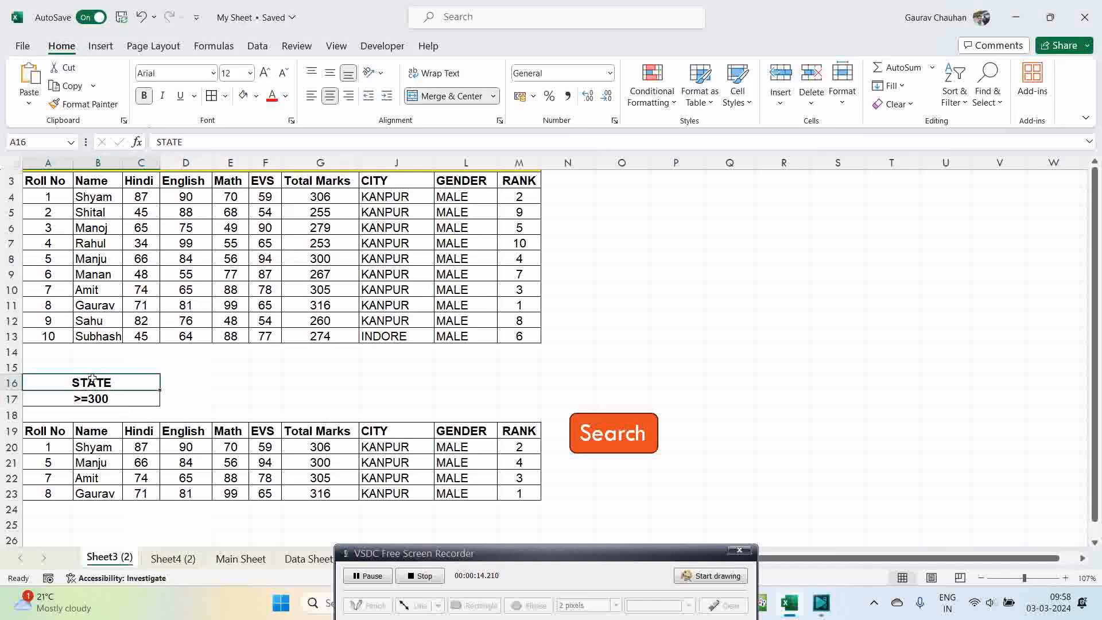
drag(36, 183, 523, 183)
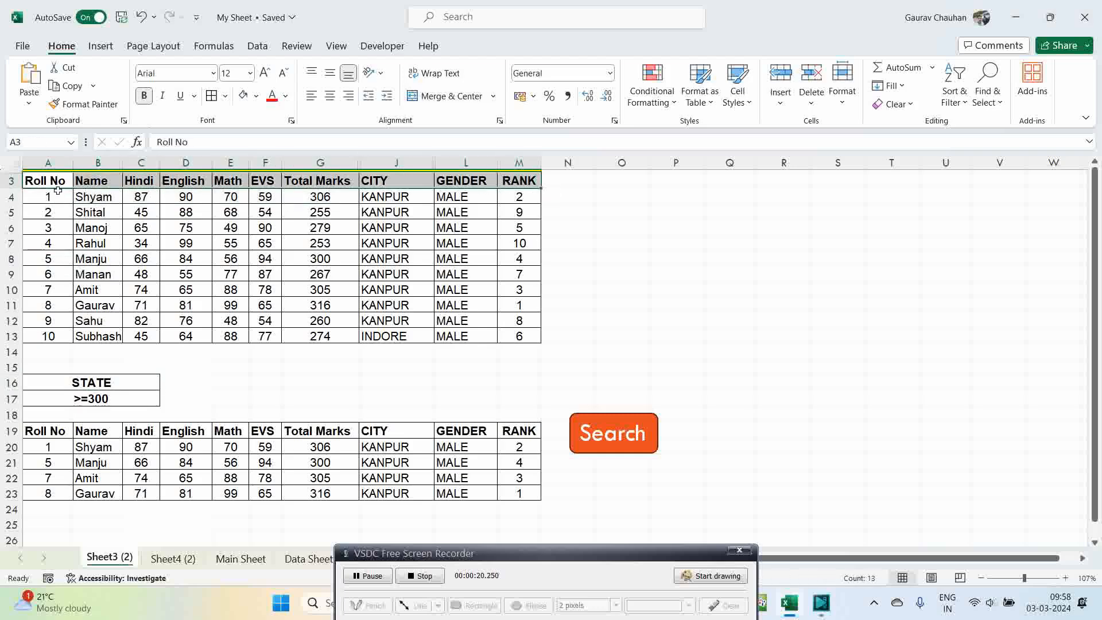
click(93, 380)
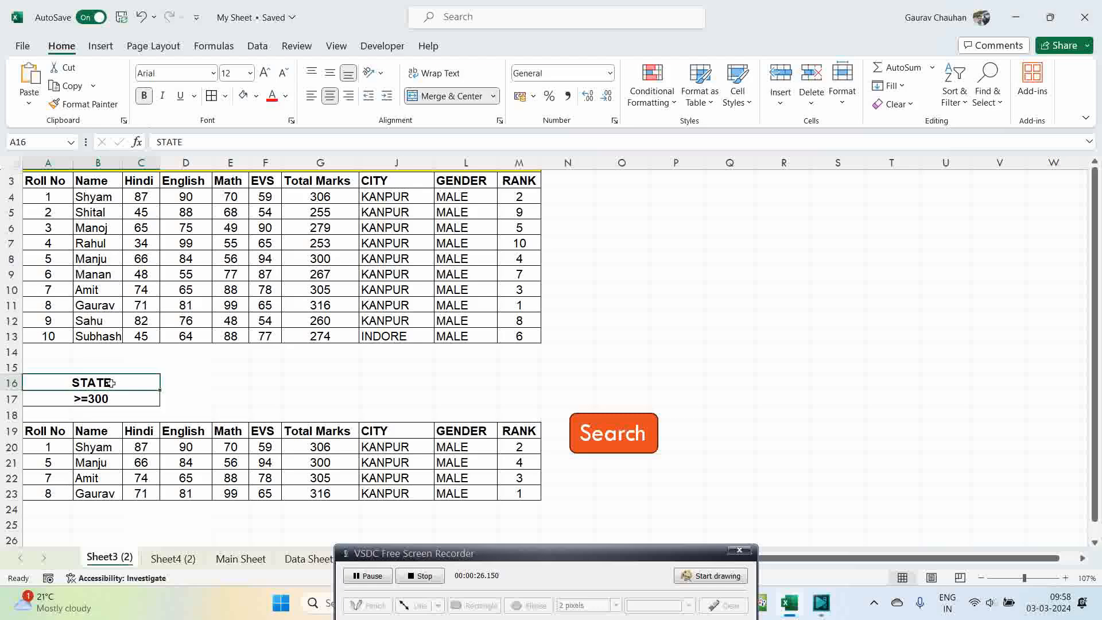
click(259, 47)
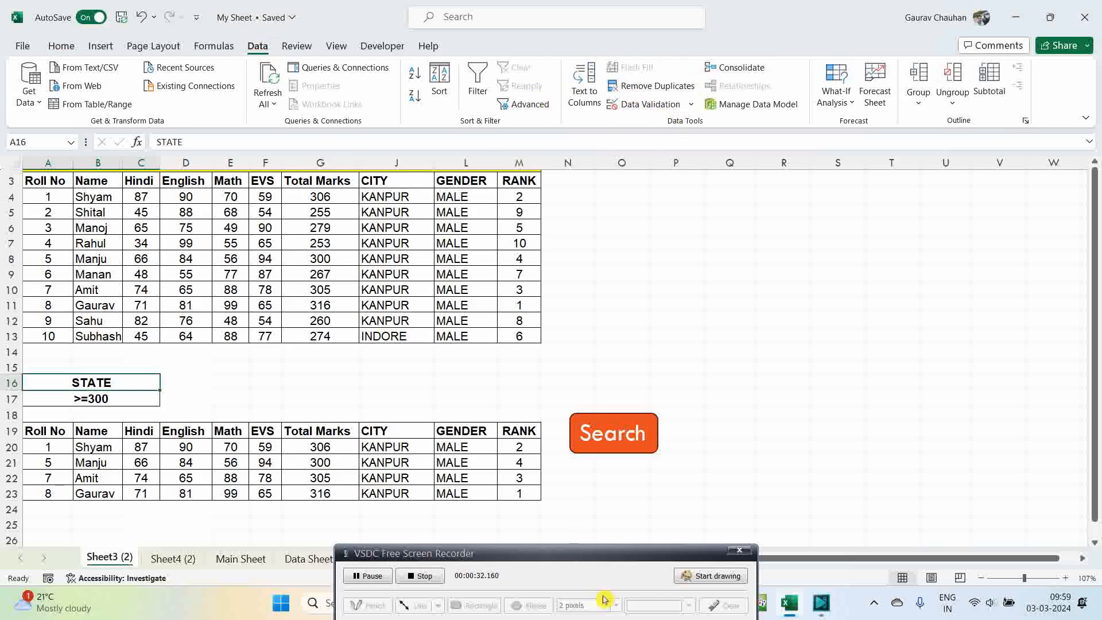
click(717, 581)
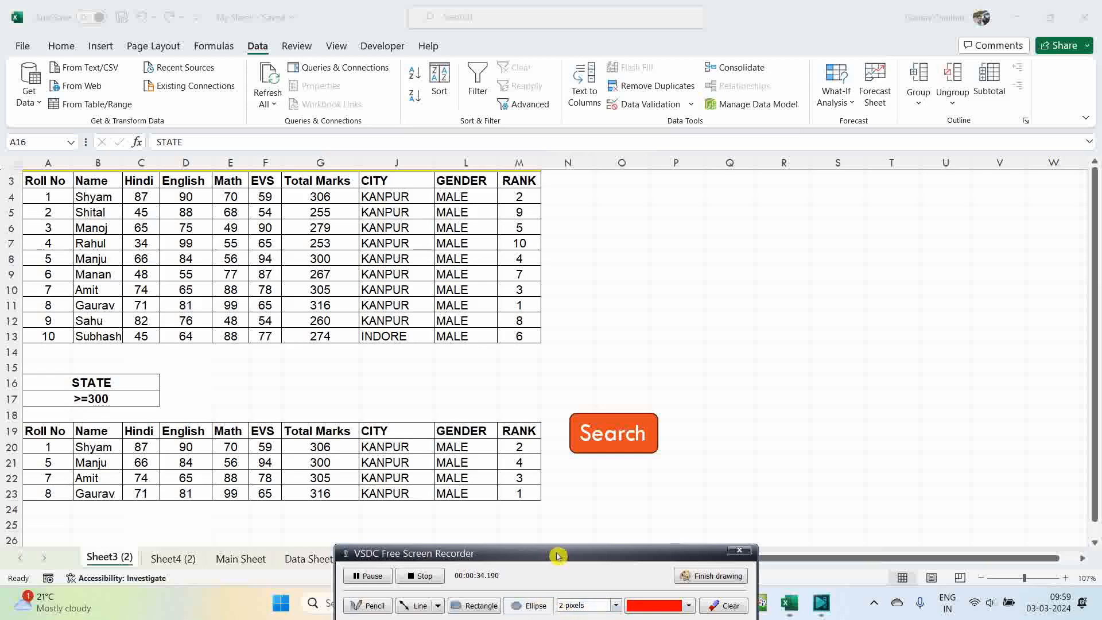
mouse_move(603, 83)
mouse_down()
mouse_move(689, 114)
mouse_move(704, 133)
mouse_up()
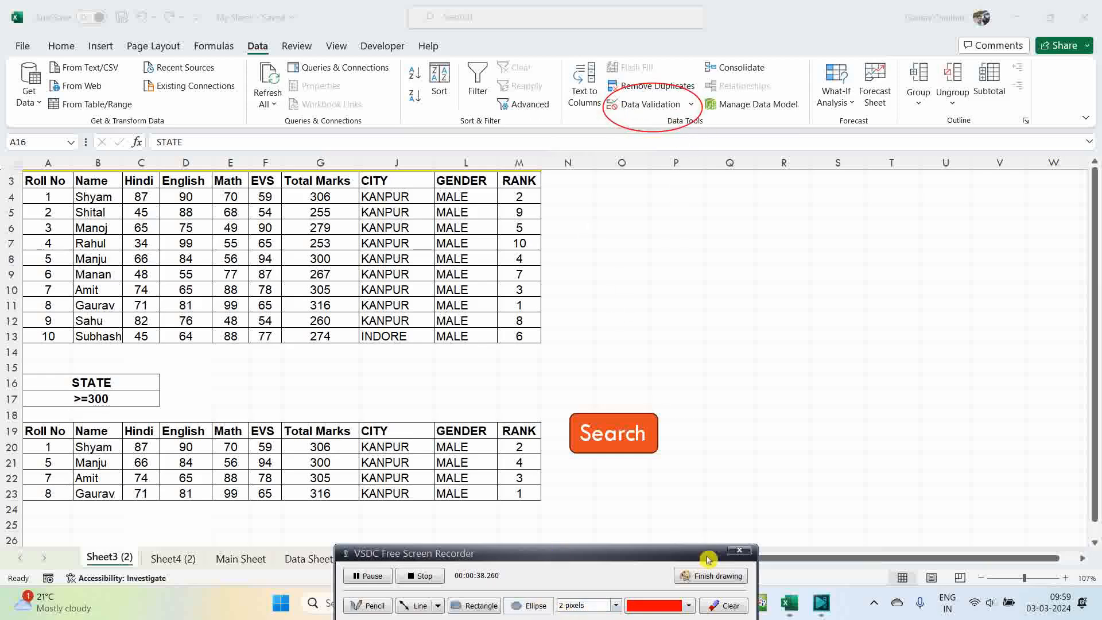
click(704, 581)
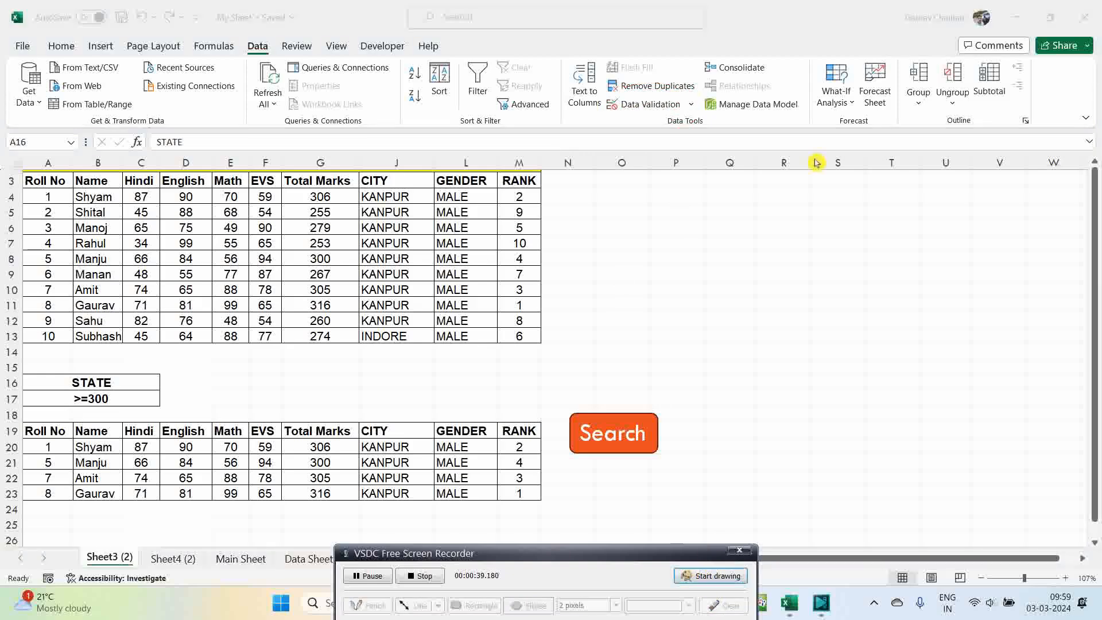
click(693, 106)
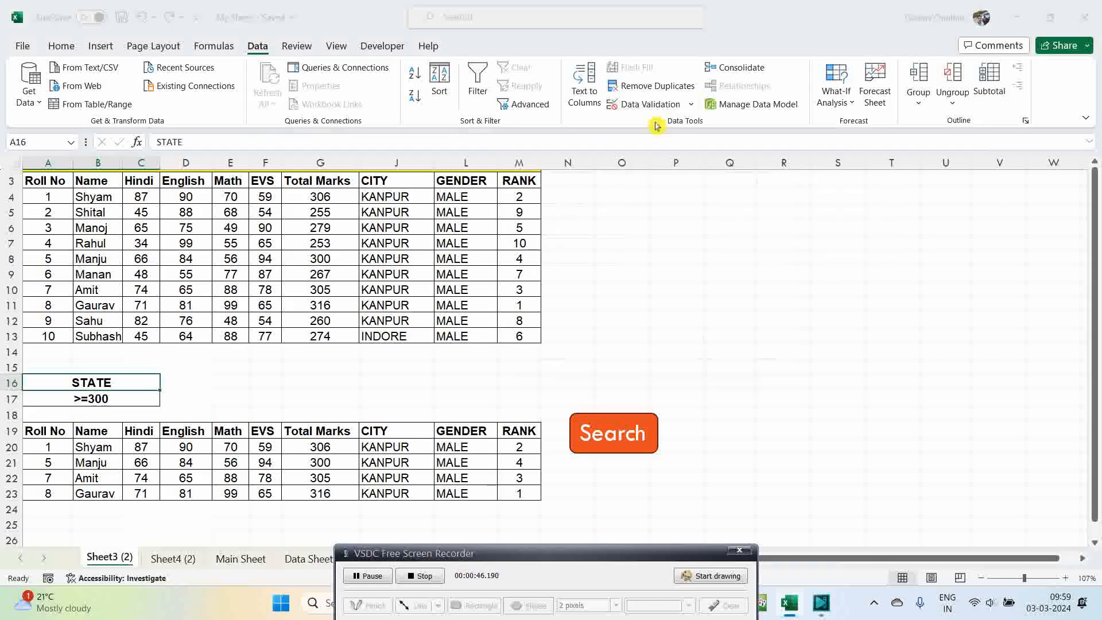
click(654, 123)
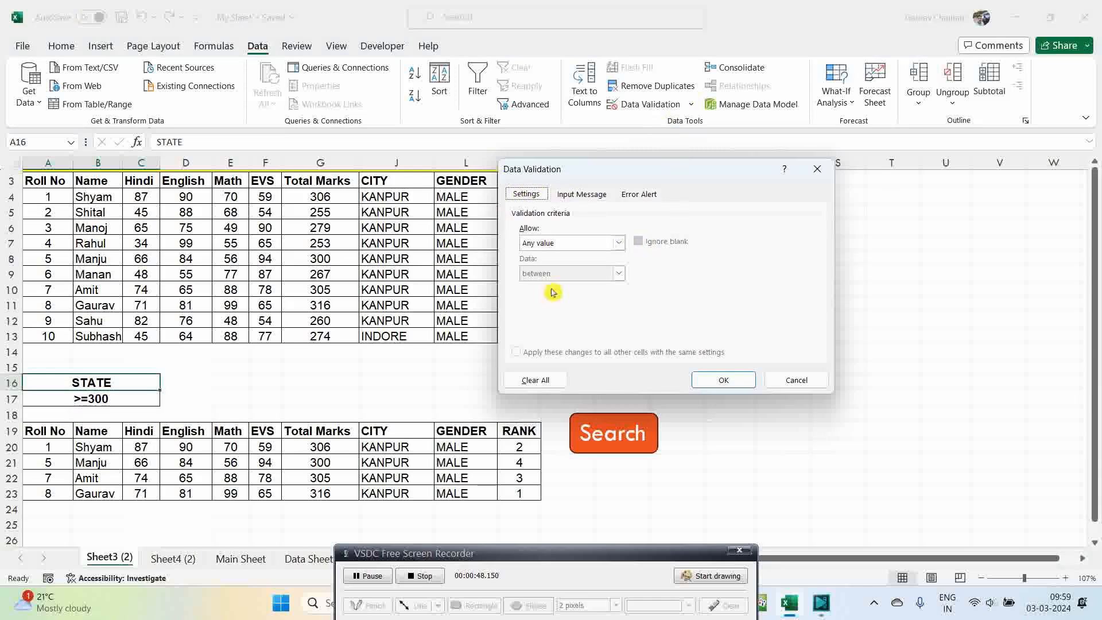
click(619, 242)
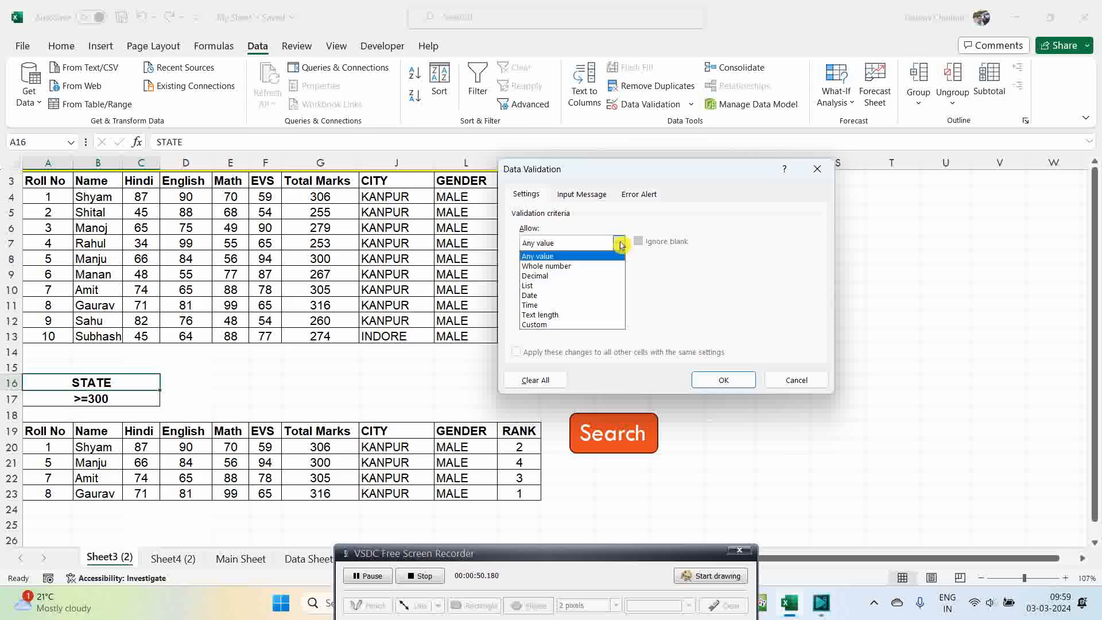
click(562, 286)
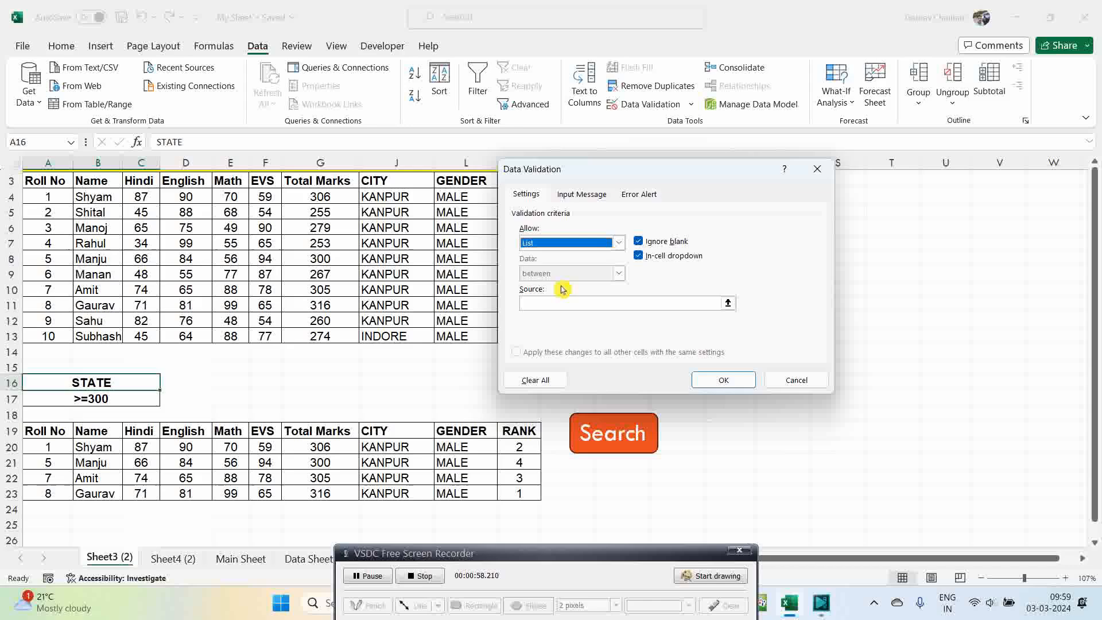
- Use the table header cells A3:M3 as the source of the validation list and apply the rule
click(550, 302)
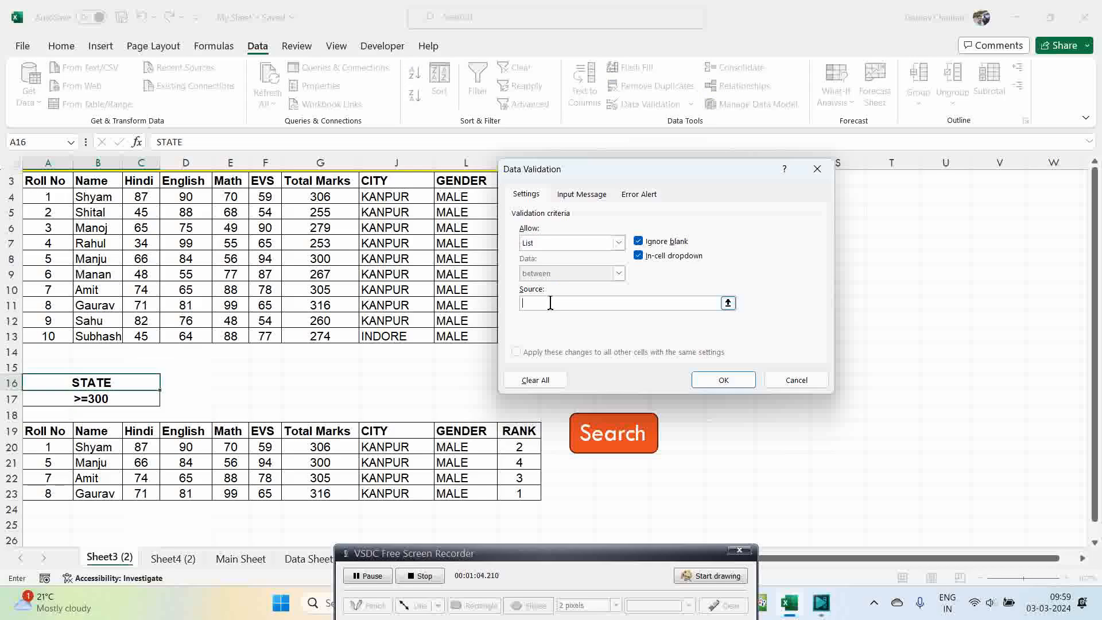
drag(602, 170, 315, 330)
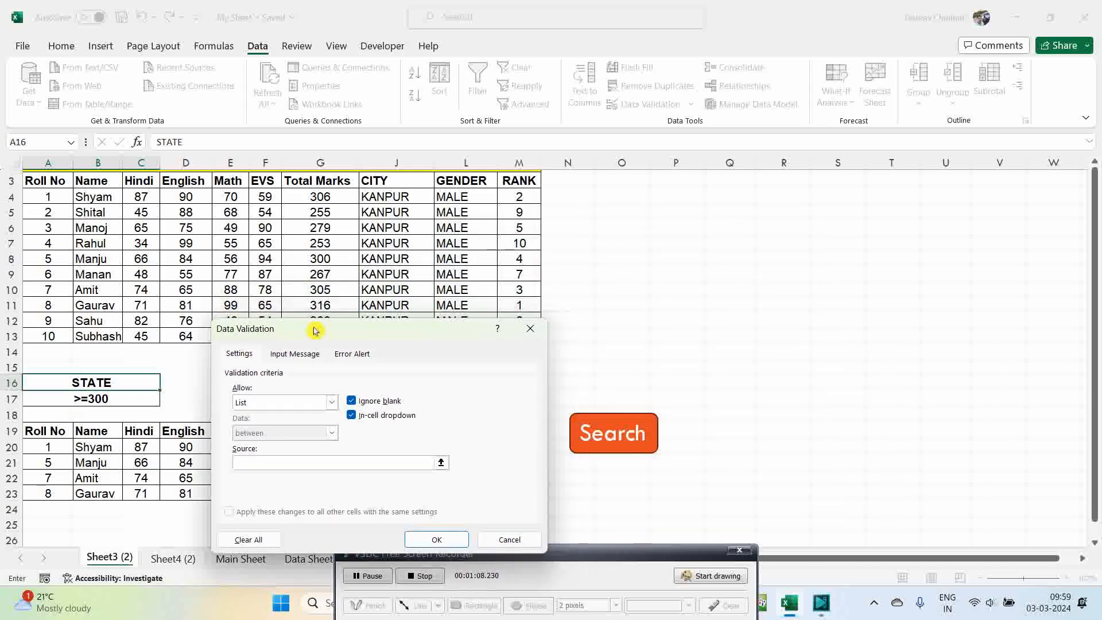
drag(28, 181, 518, 182)
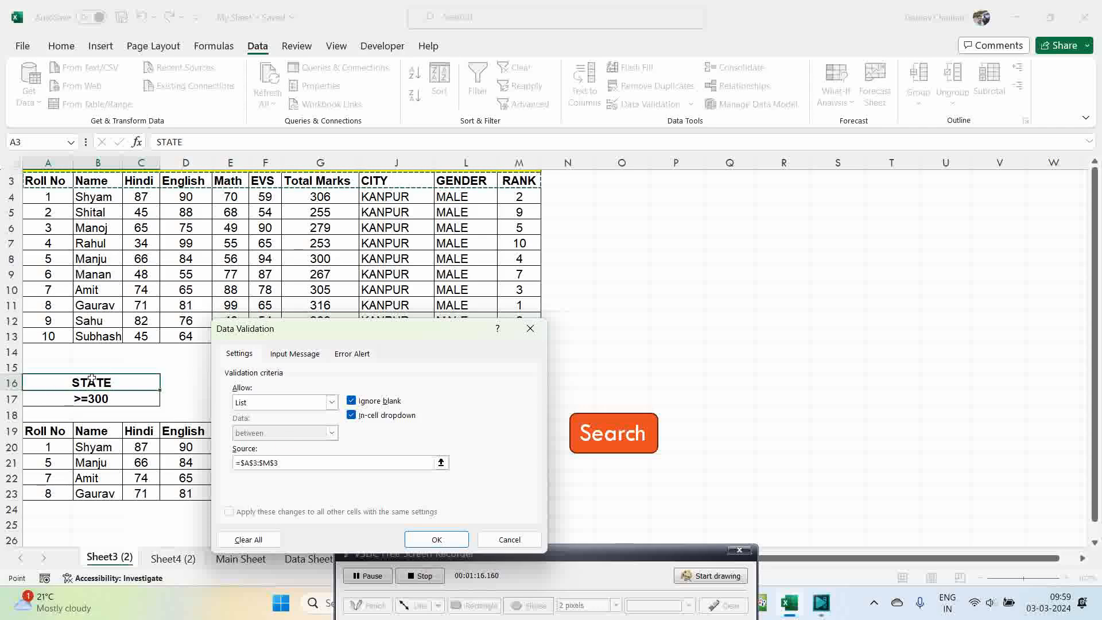
click(423, 539)
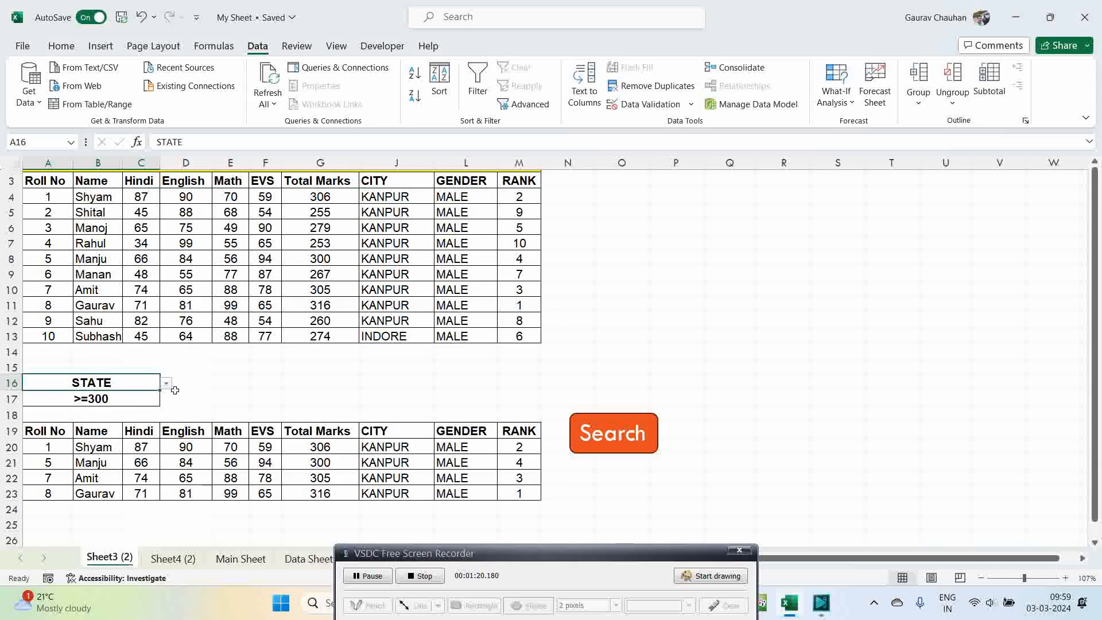
- Test the validation list in A16 by choosing STATE, Total Marks and SCHOOL in turn
click(166, 383)
scroll(116, 419, down, 3)
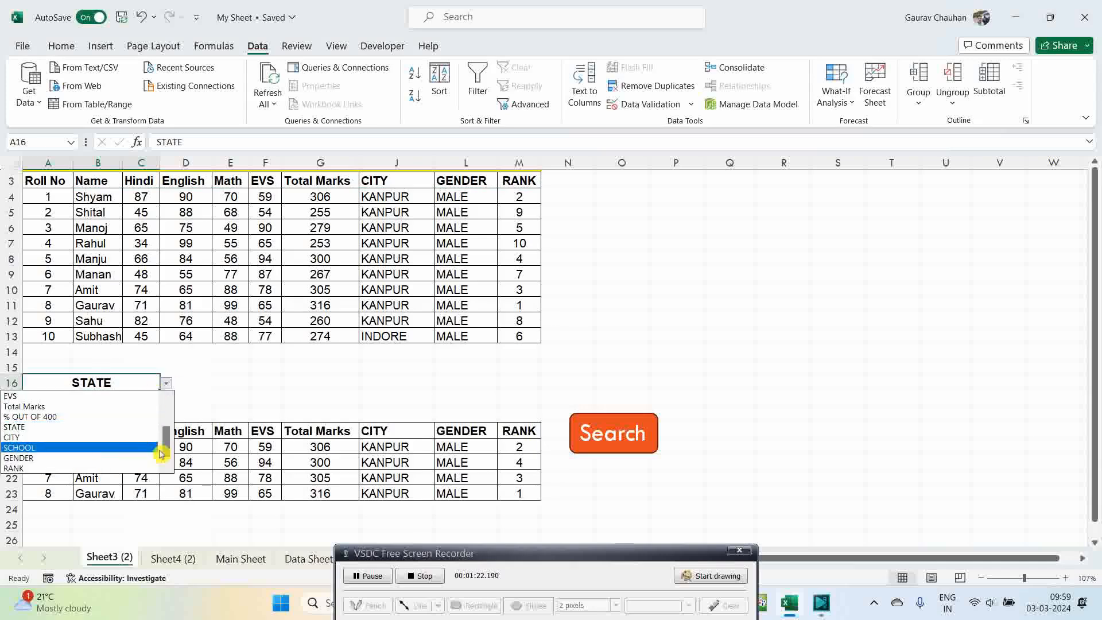
click(115, 427)
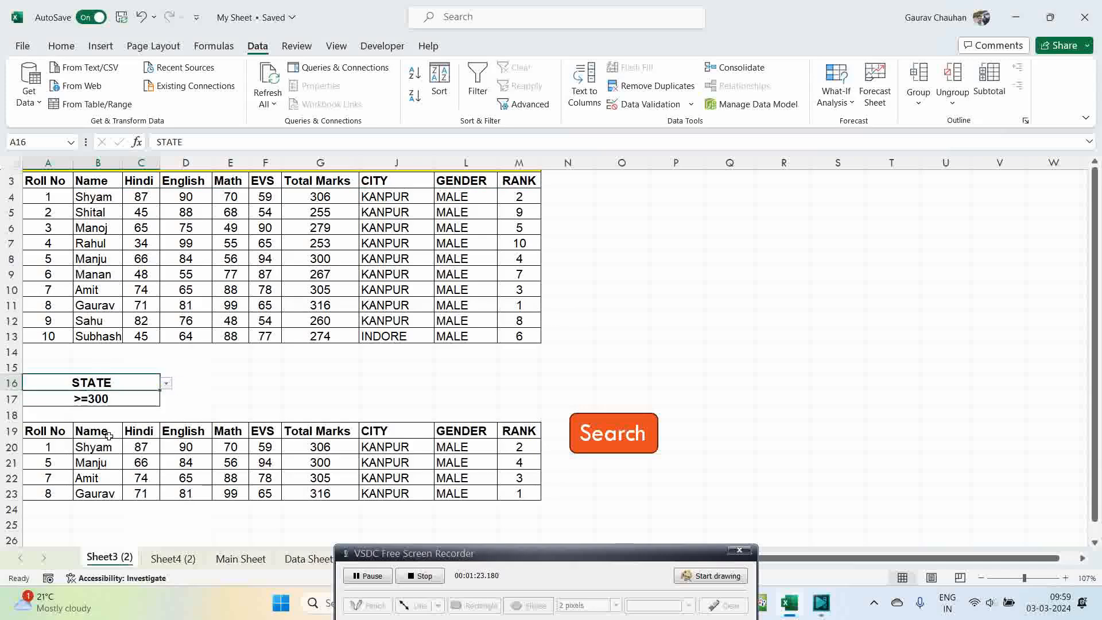
click(168, 385)
click(92, 406)
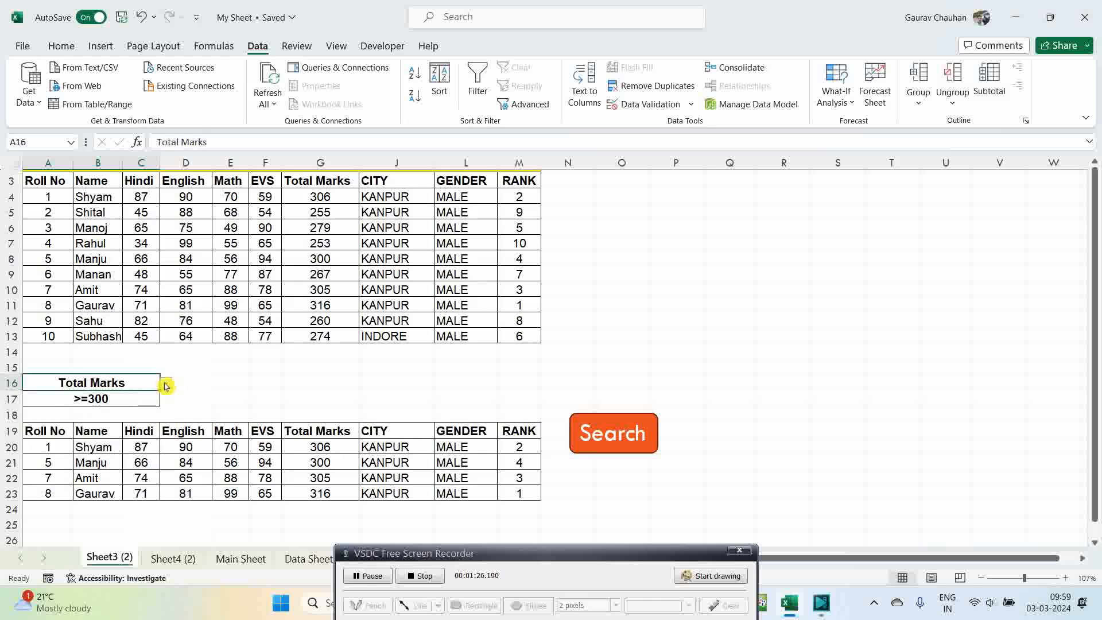
click(166, 386)
click(87, 447)
- Change the criteria heading in A16 to Roll No from its validation list
click(166, 385)
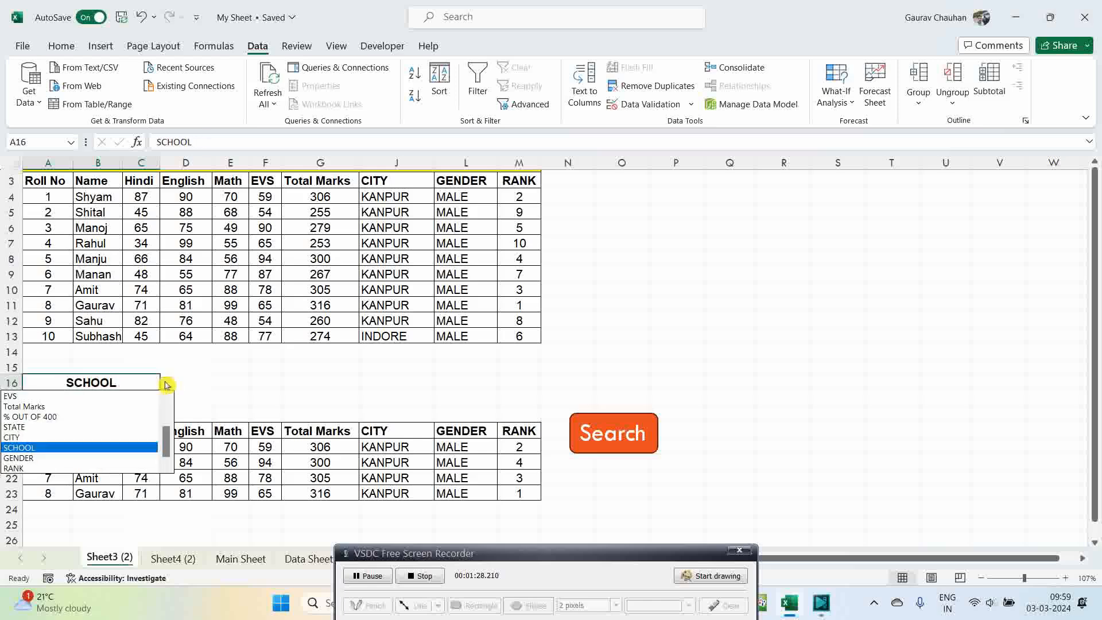
scroll(166, 436, up, 2)
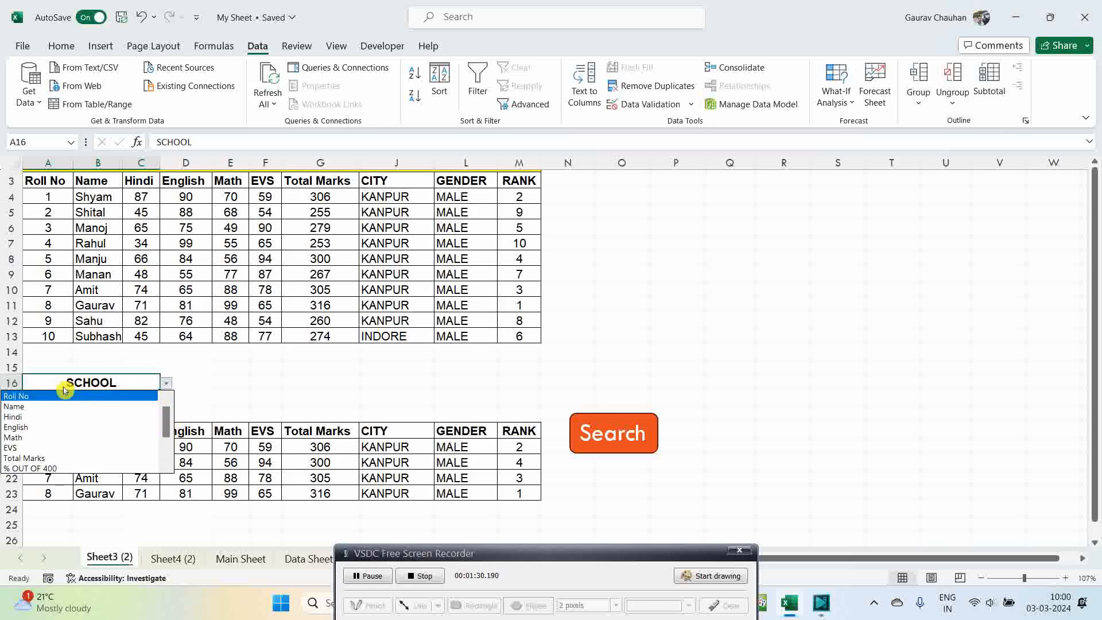
key(Escape)
click(165, 383)
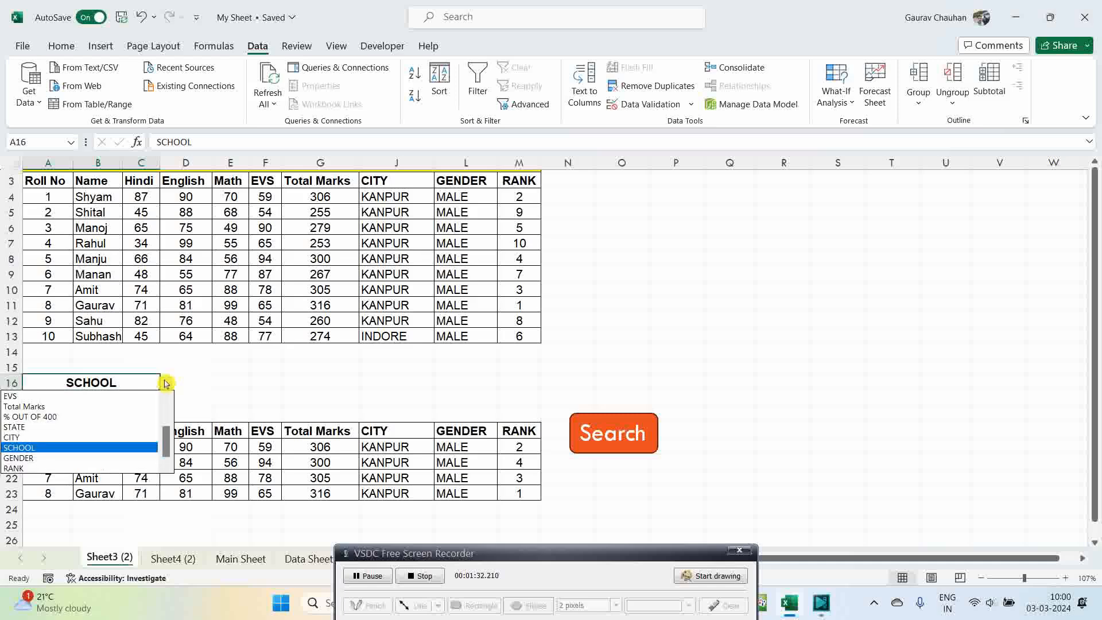
drag(167, 447, 174, 428)
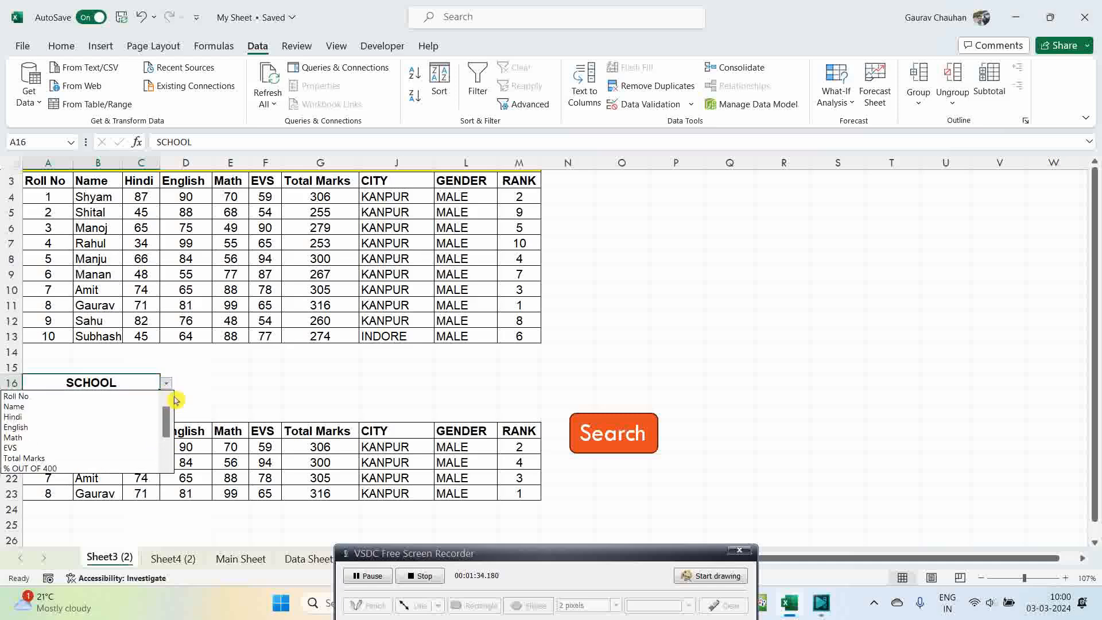
click(135, 396)
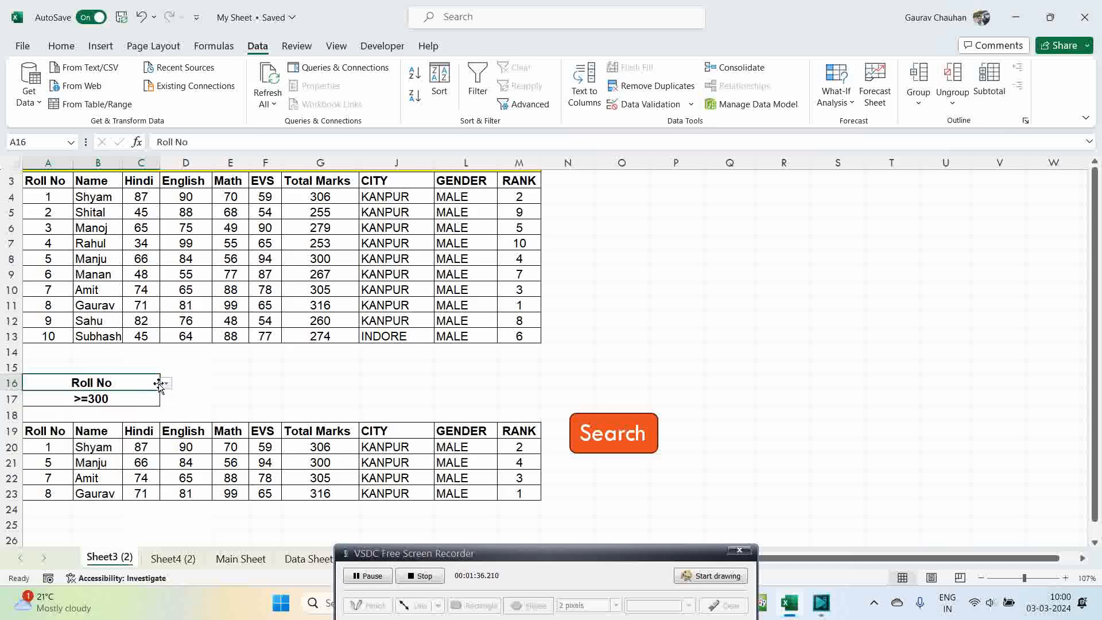
- Set the criteria heading in A16 to Name from its validation list
click(165, 384)
click(151, 405)
click(201, 390)
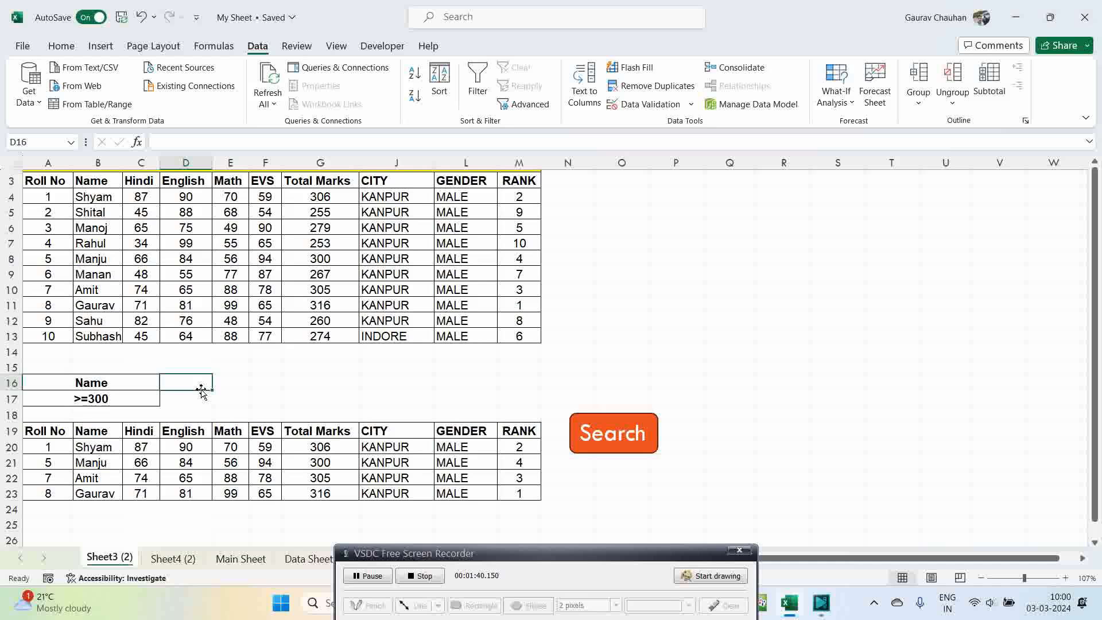
click(430, 579)
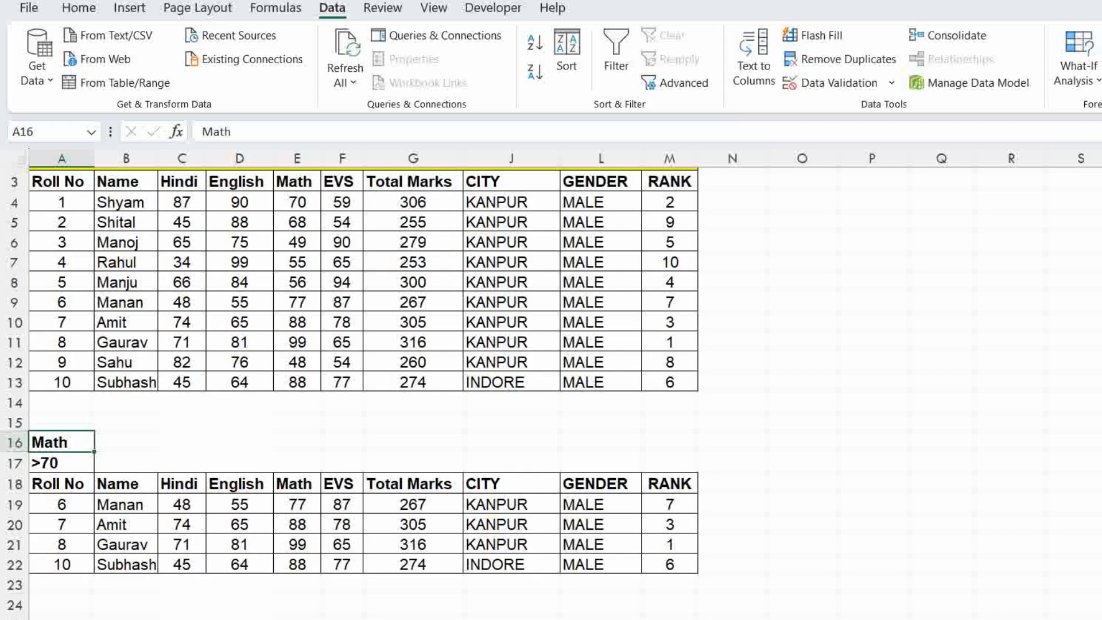
- Merge and center the criteria cells across A16:C16 and A17:C17, and set the heading to Name from its validation list
text(SCHOOL)
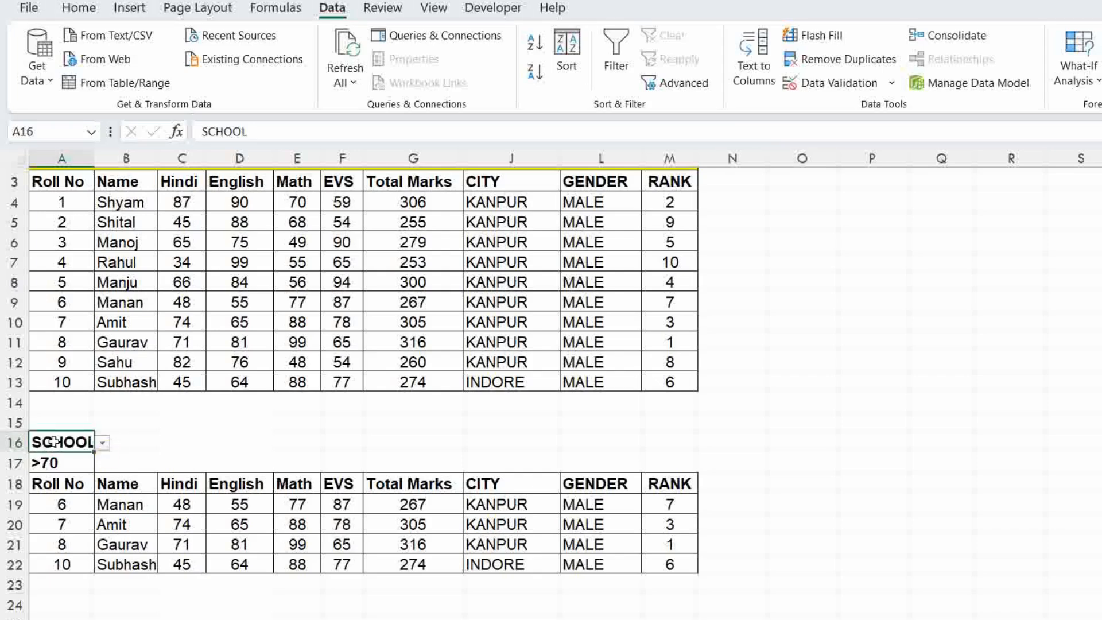
click(98, 450)
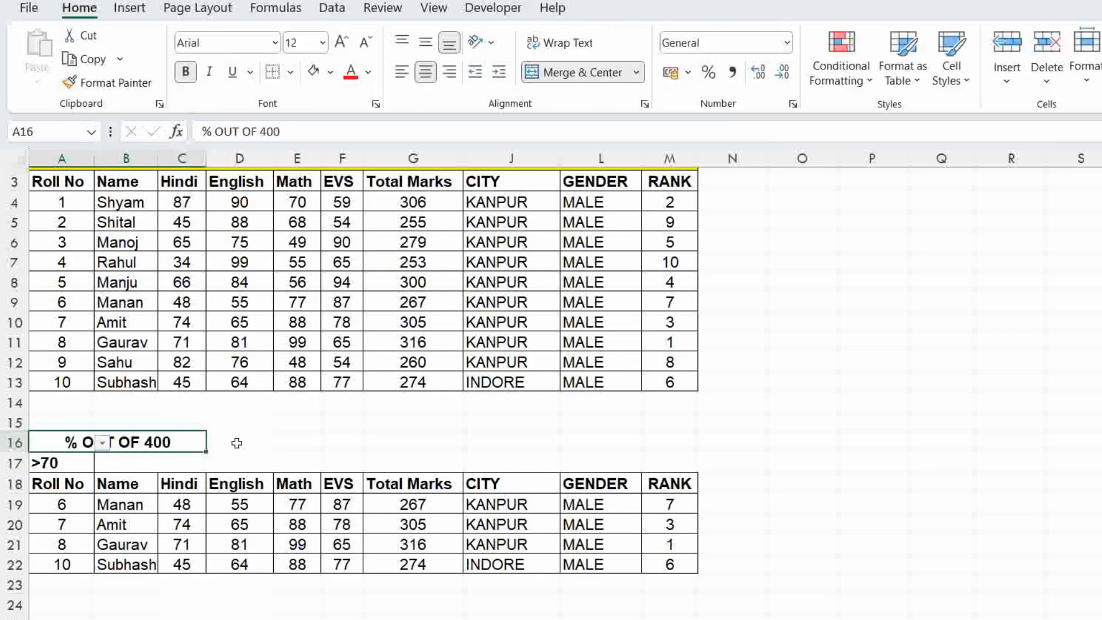
click(239, 442)
click(120, 438)
key(ctrl+z)
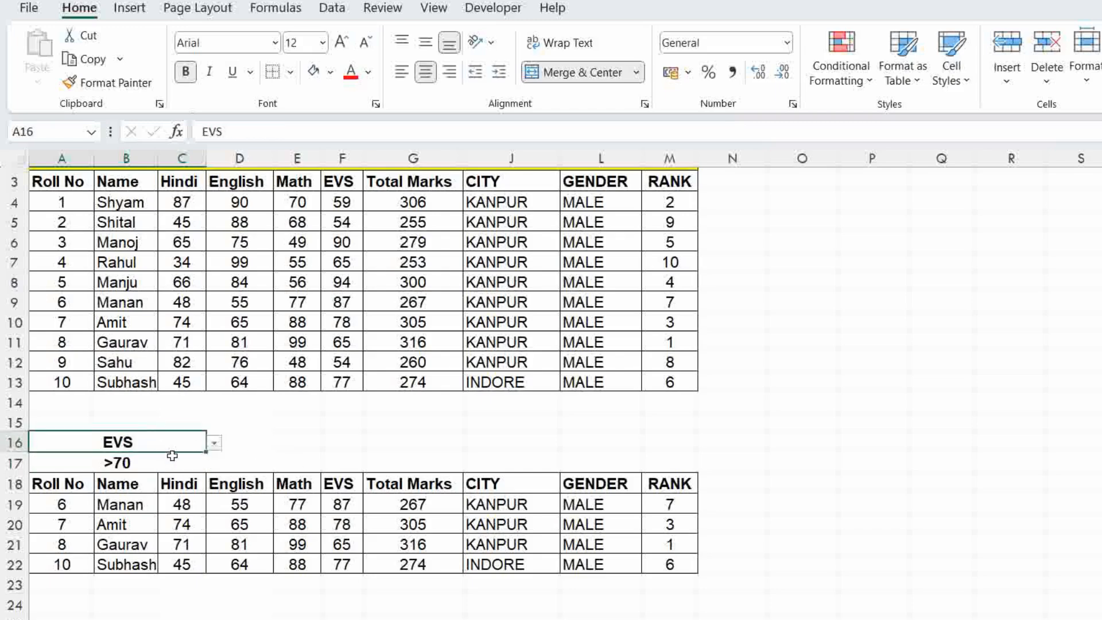
key(ctrl+z)
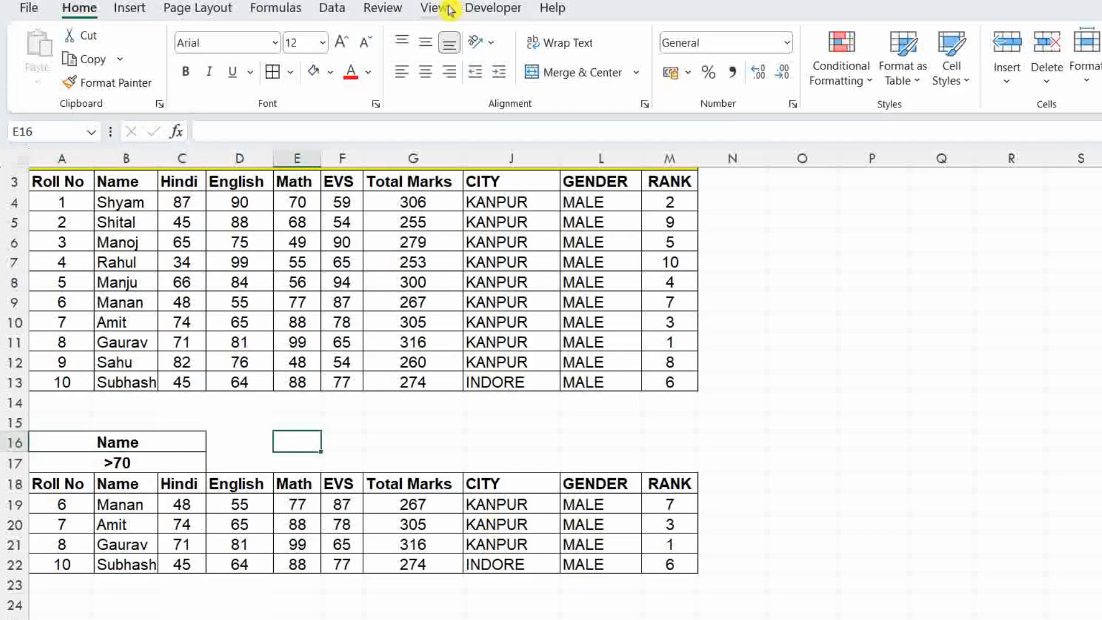
- Start recording a macro stored in This Workbook with the description Filter
click(432, 9)
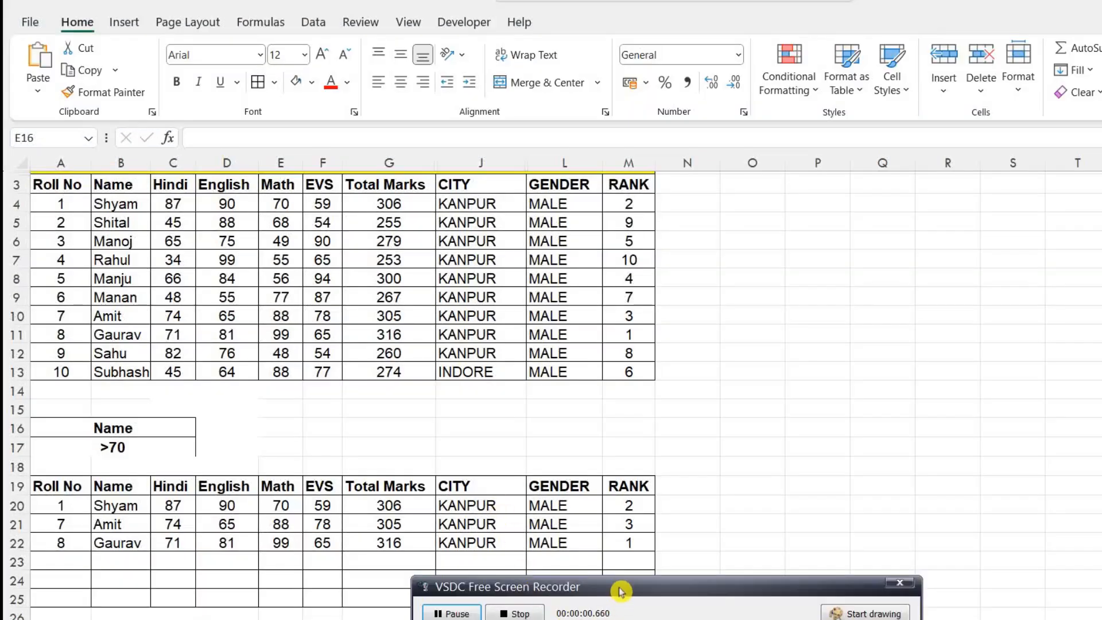
drag(625, 589, 655, 619)
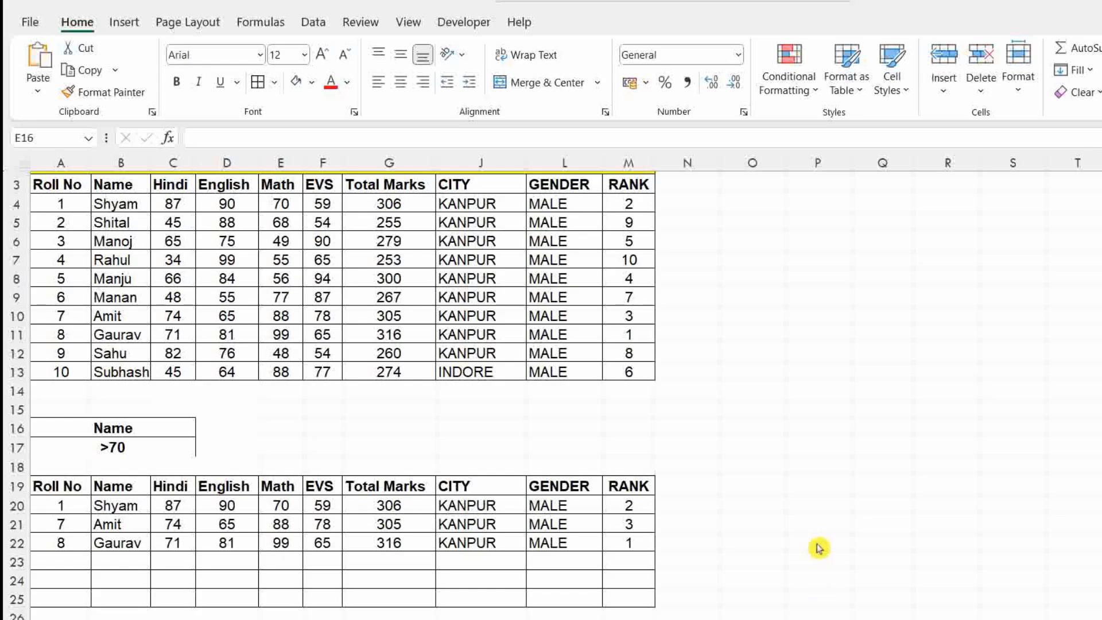
click(409, 23)
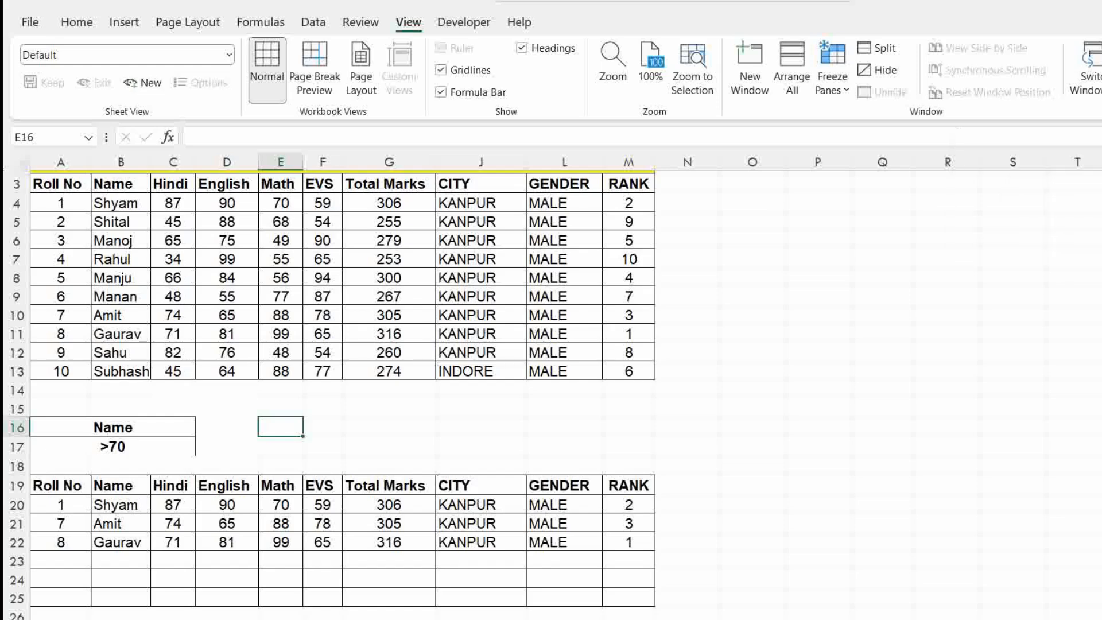
click(1101, 131)
click(696, 225)
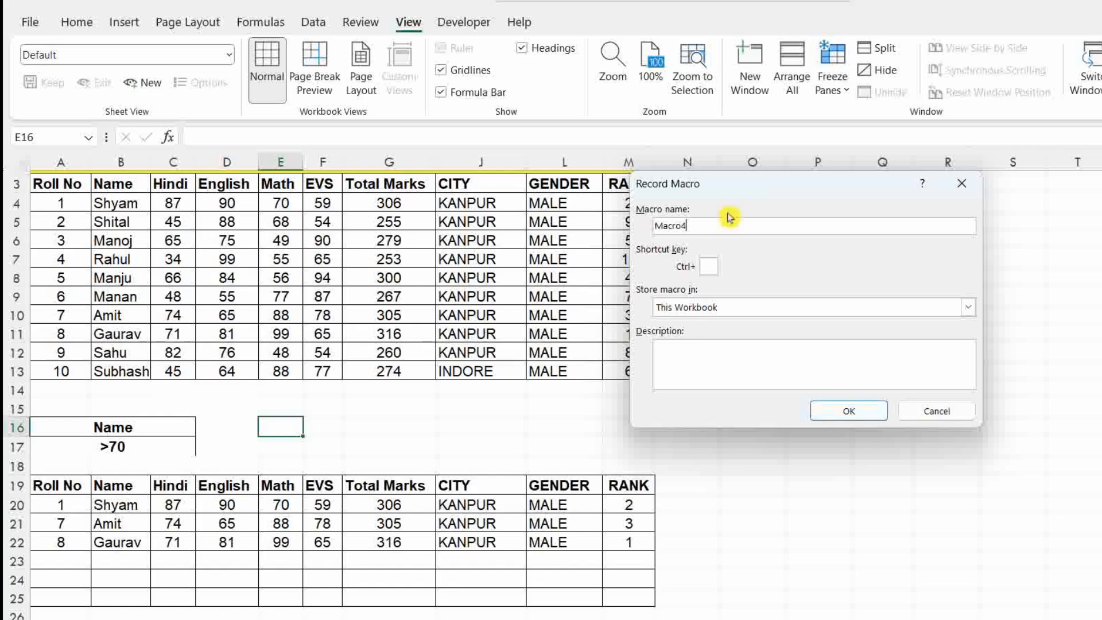
click(728, 358)
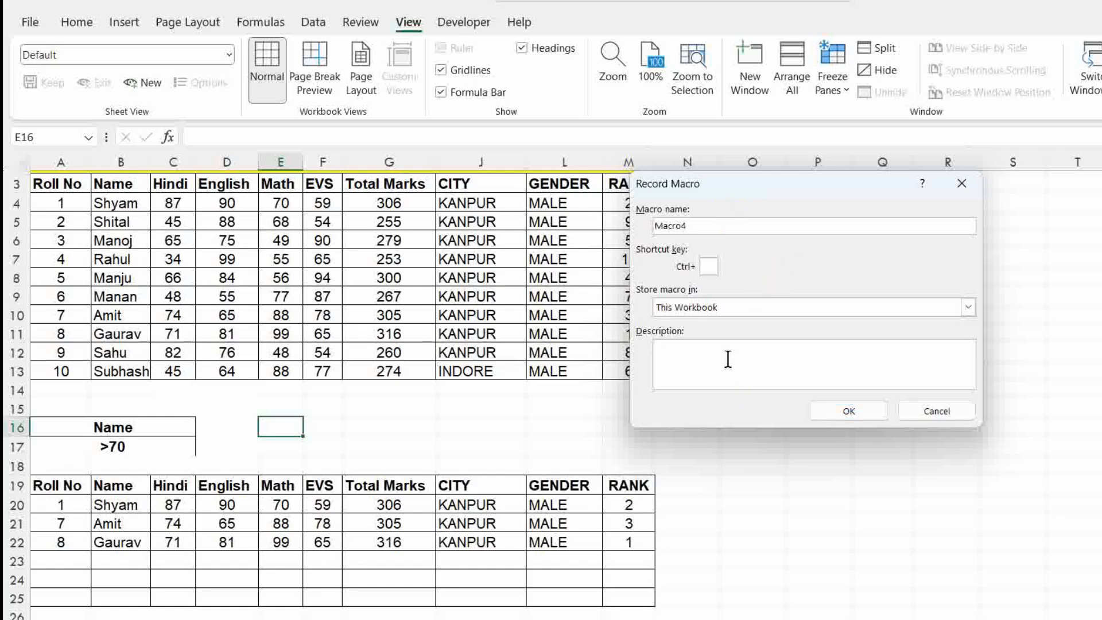
text(Filter)
click(710, 228)
drag(710, 228, 622, 229)
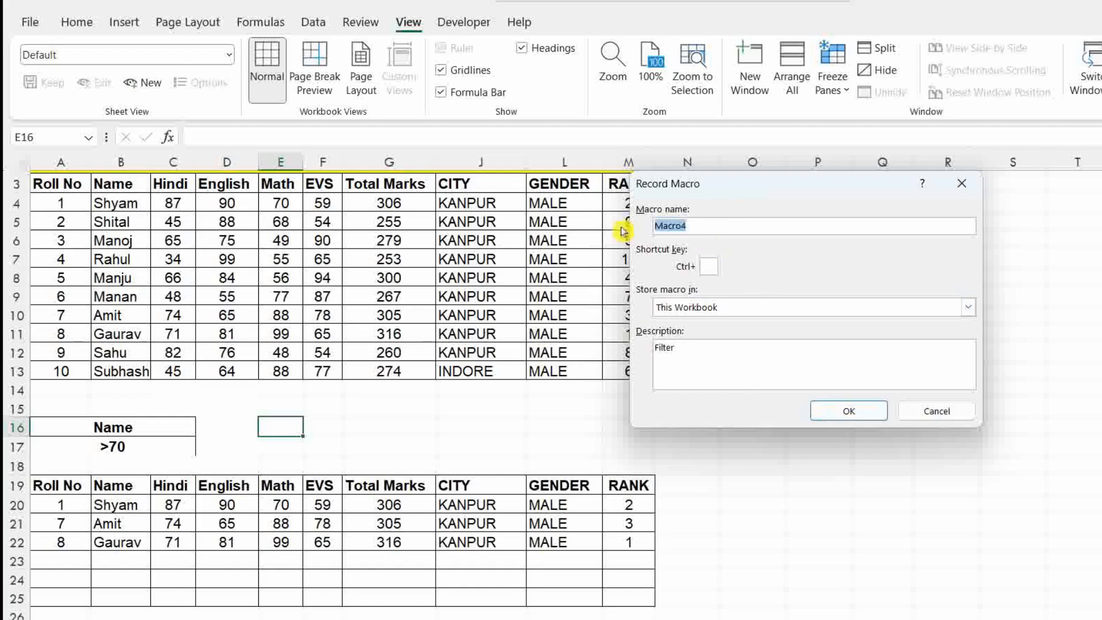
click(847, 411)
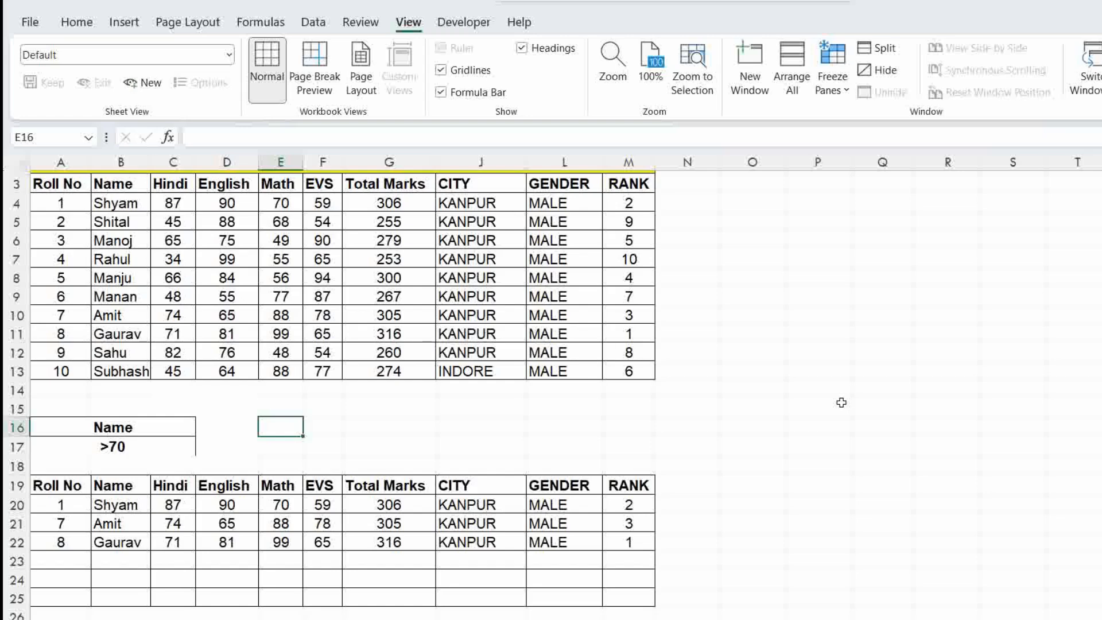
- Remove the borders from the extracted results in A19:M22 and delete the contents of those cells
scroll(188, 458, down, 1)
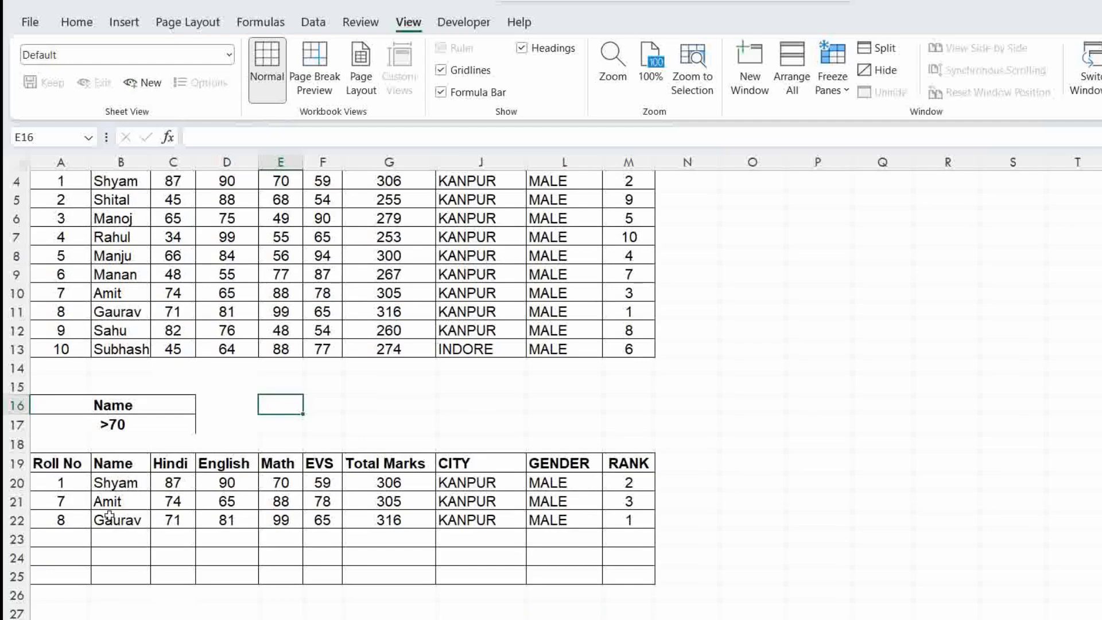
click(52, 462)
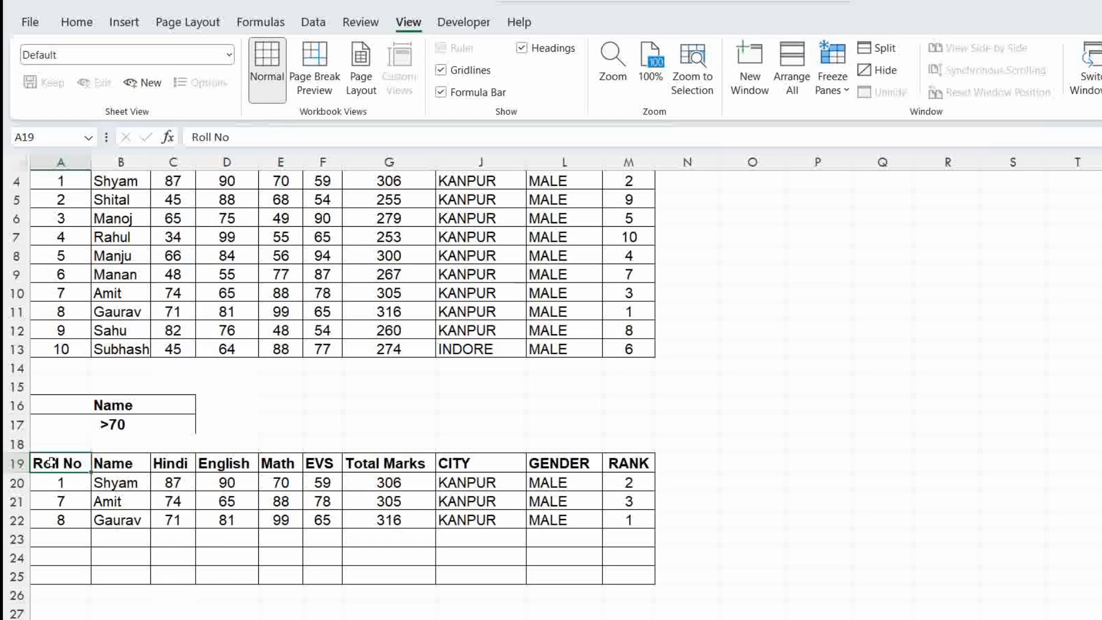
key(ctrl+shift+Right)
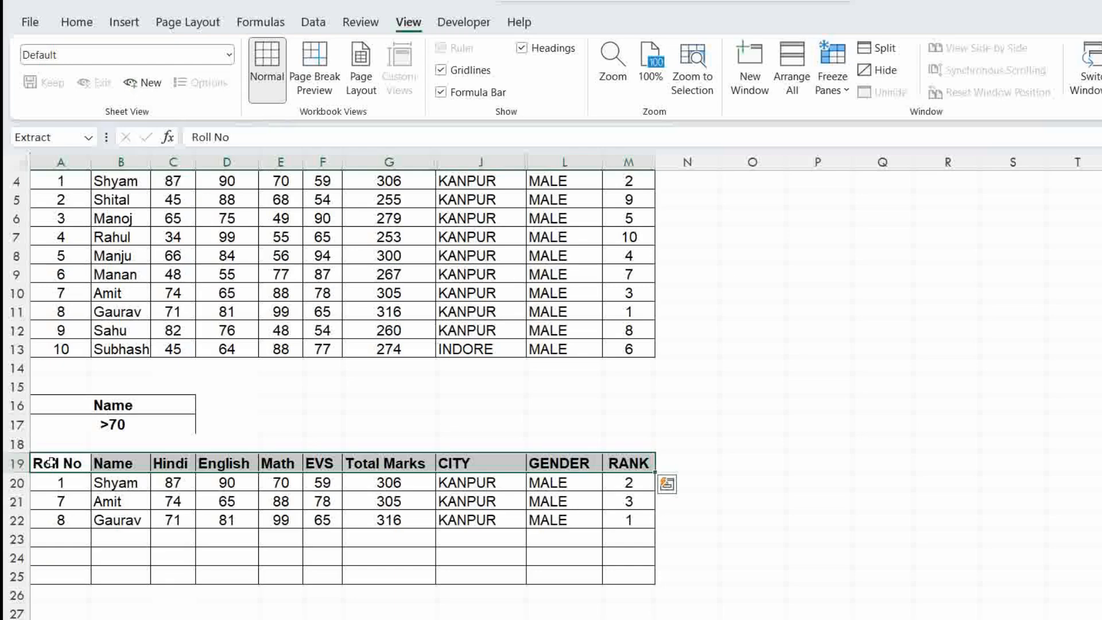
key(ctrl+shift+Down)
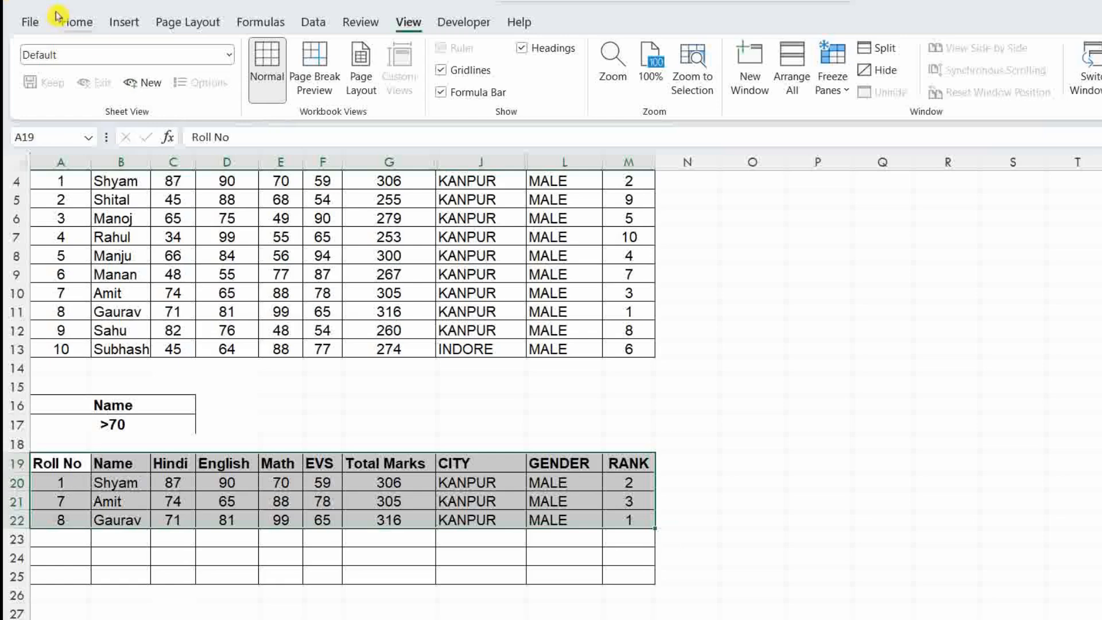
click(66, 27)
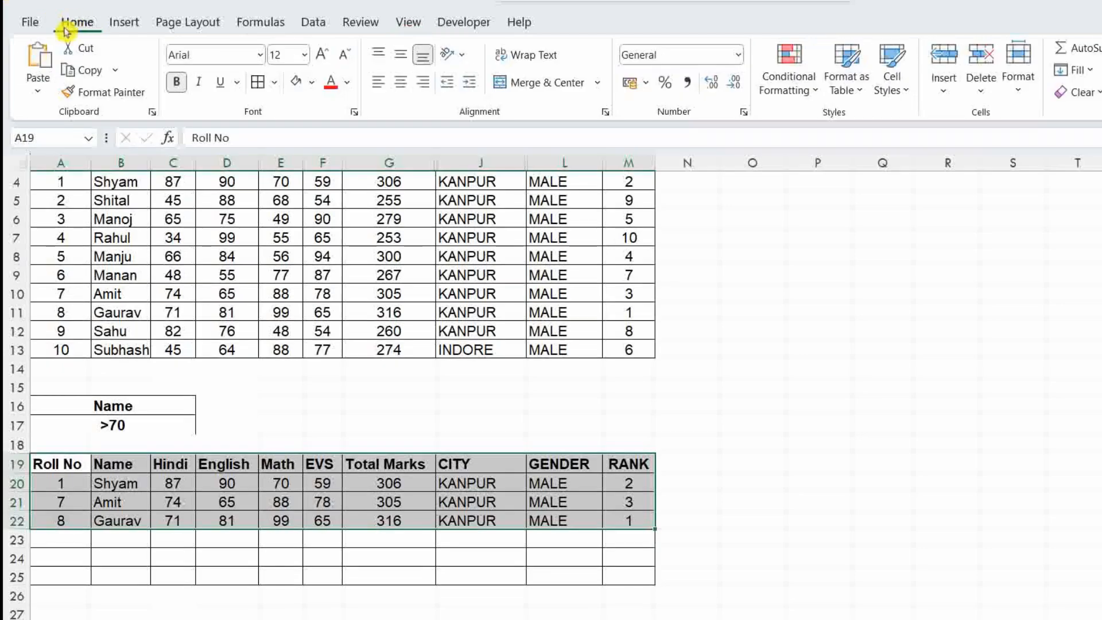
click(275, 82)
click(302, 229)
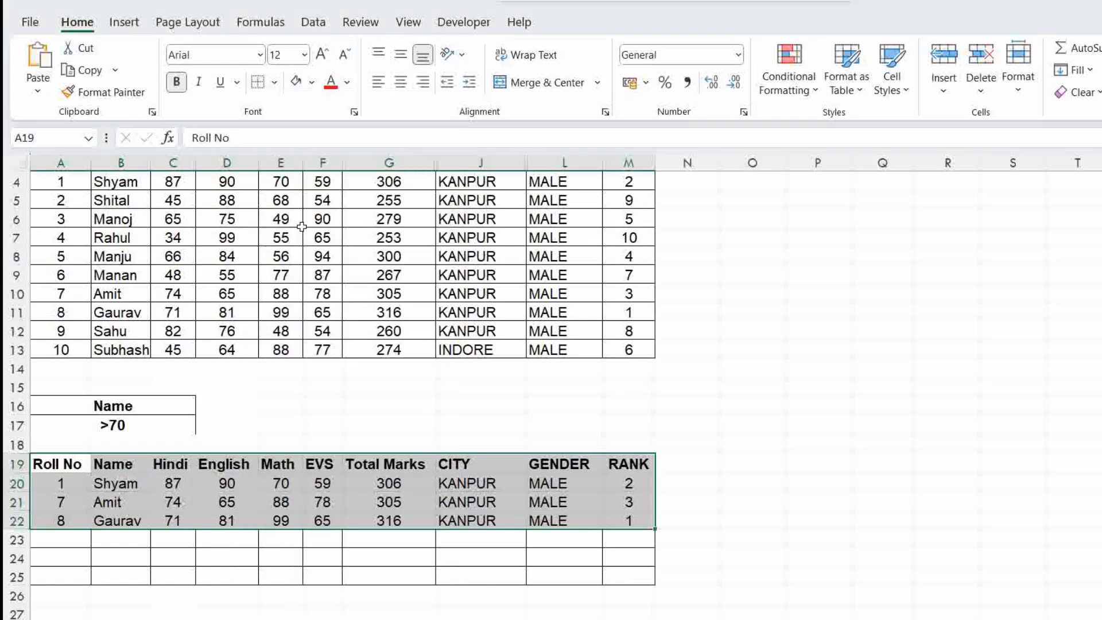
key(Delete)
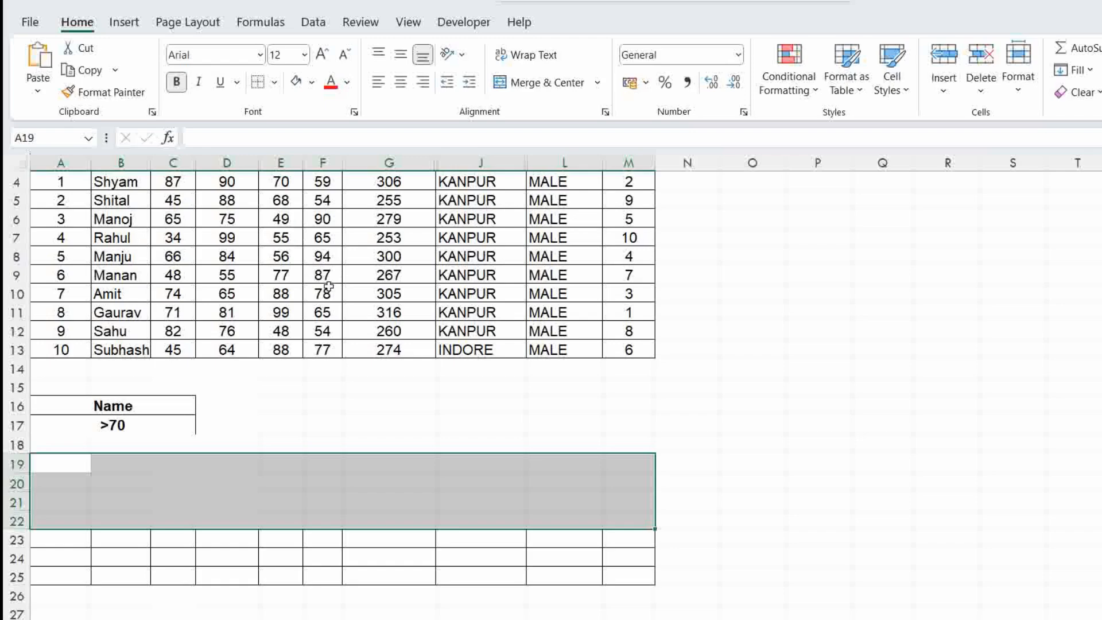
- Start an Advanced Filter on the student table A3:M13
scroll(326, 283, up, 1)
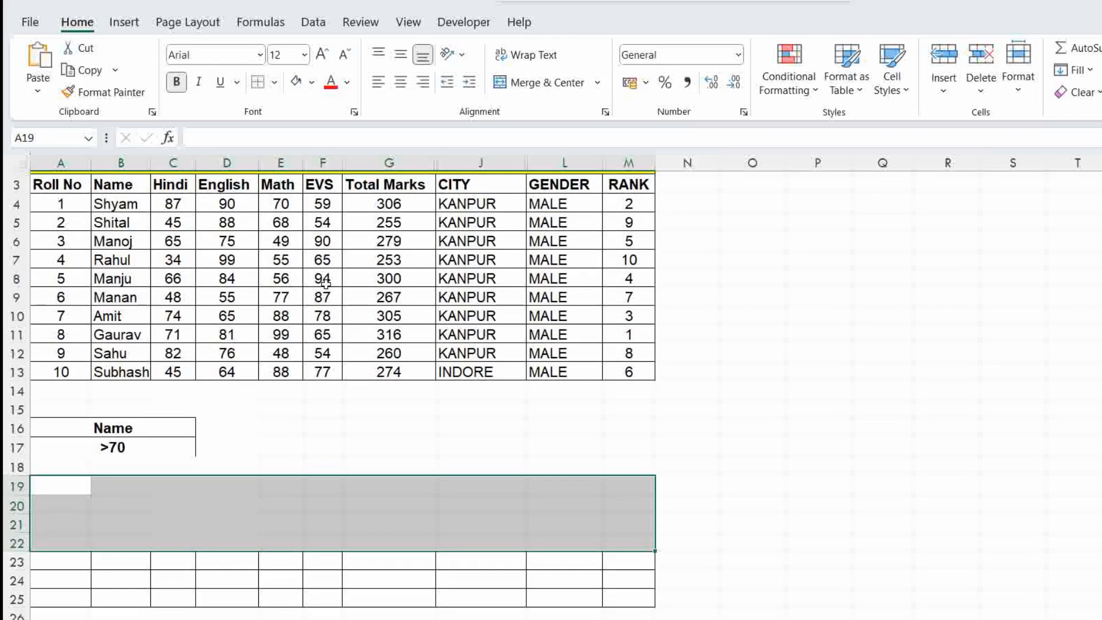
click(45, 183)
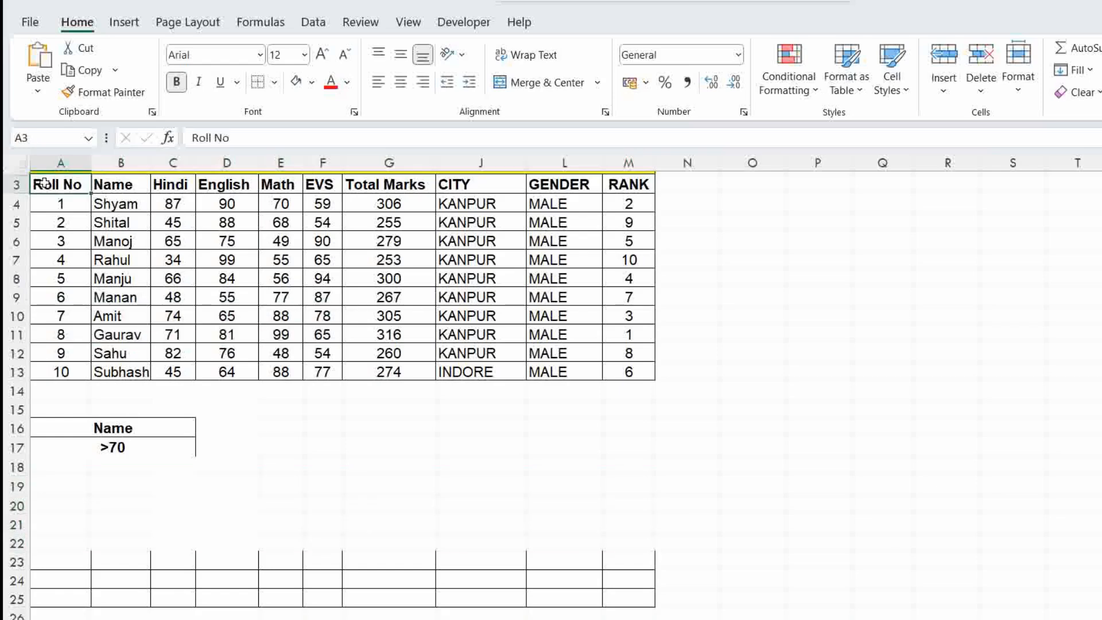
key(ctrl+shift+Right)
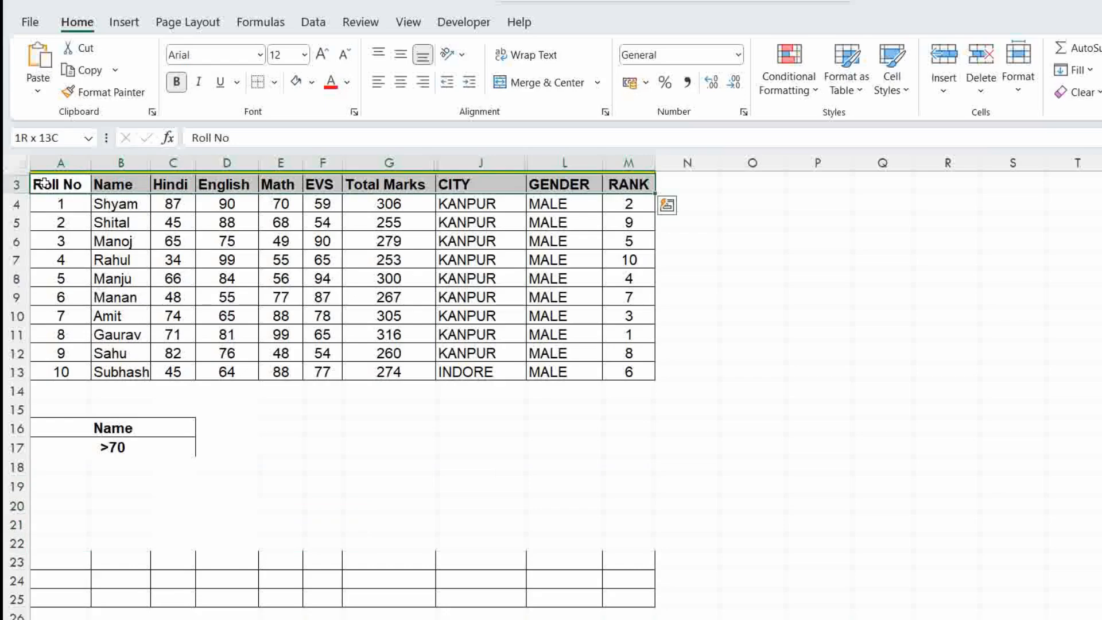
key(ctrl+shift+Down)
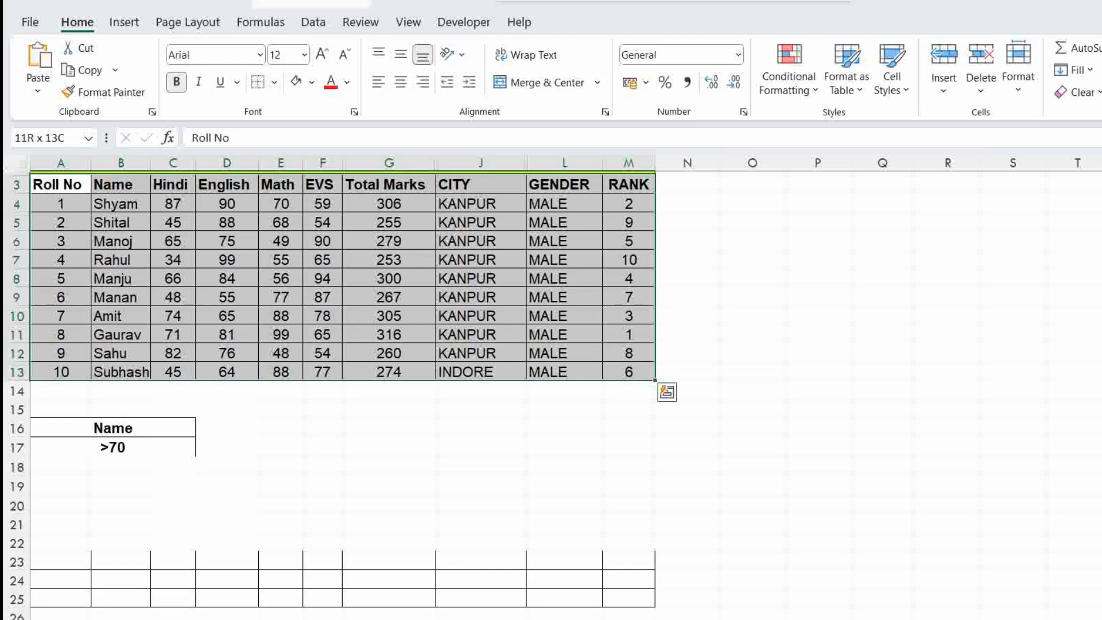
click(322, 21)
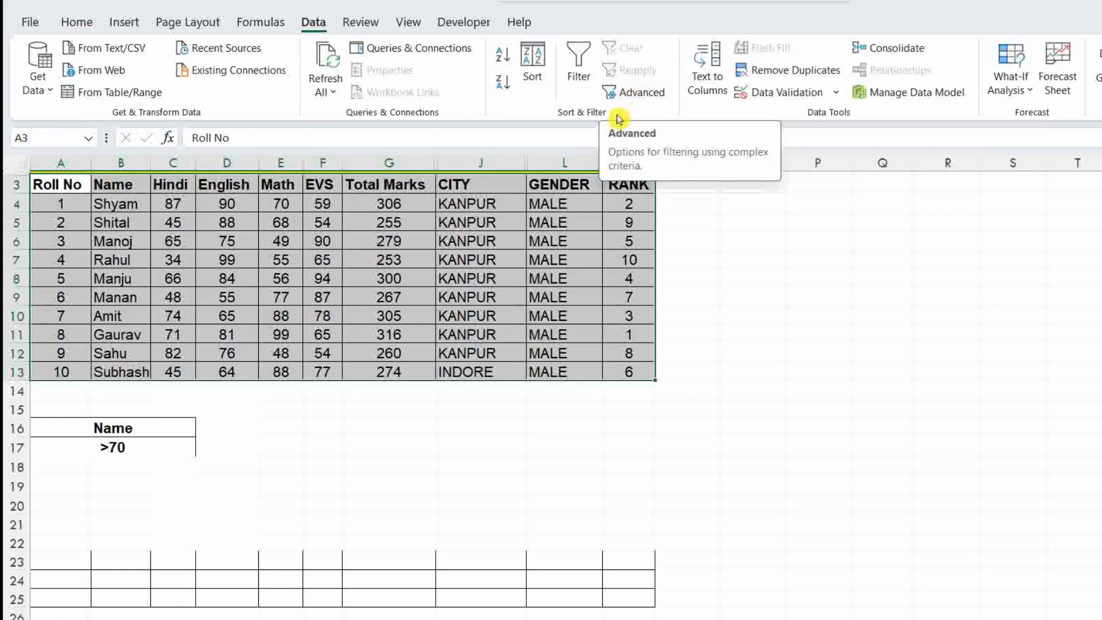
click(635, 91)
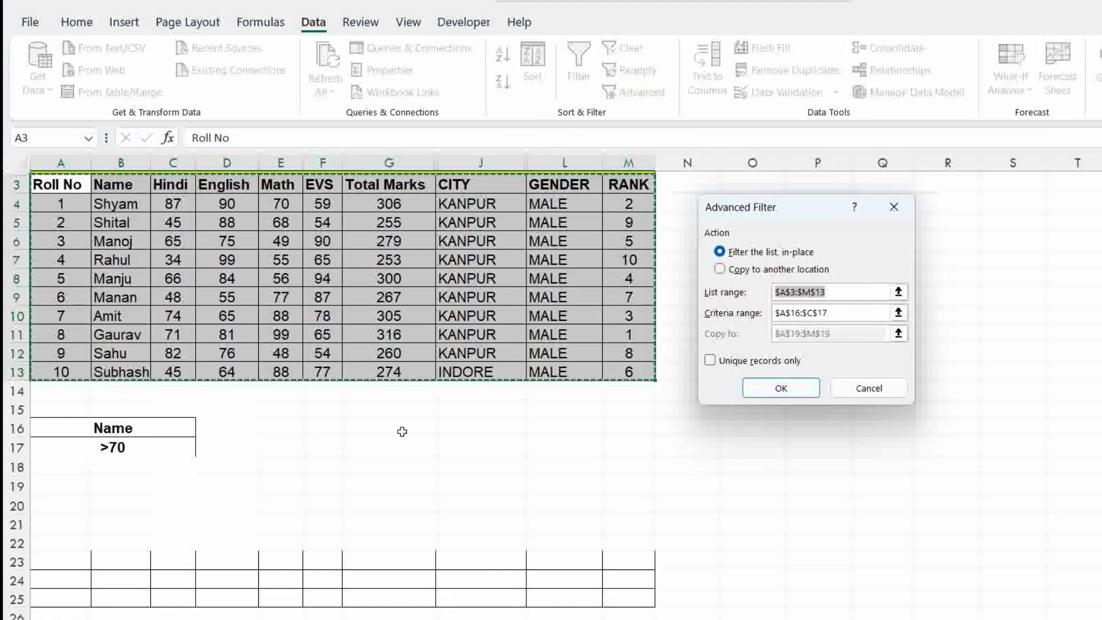
- Run the filter with A16:C17 as the criteria range, copying the matching records to A19:M19
click(859, 315)
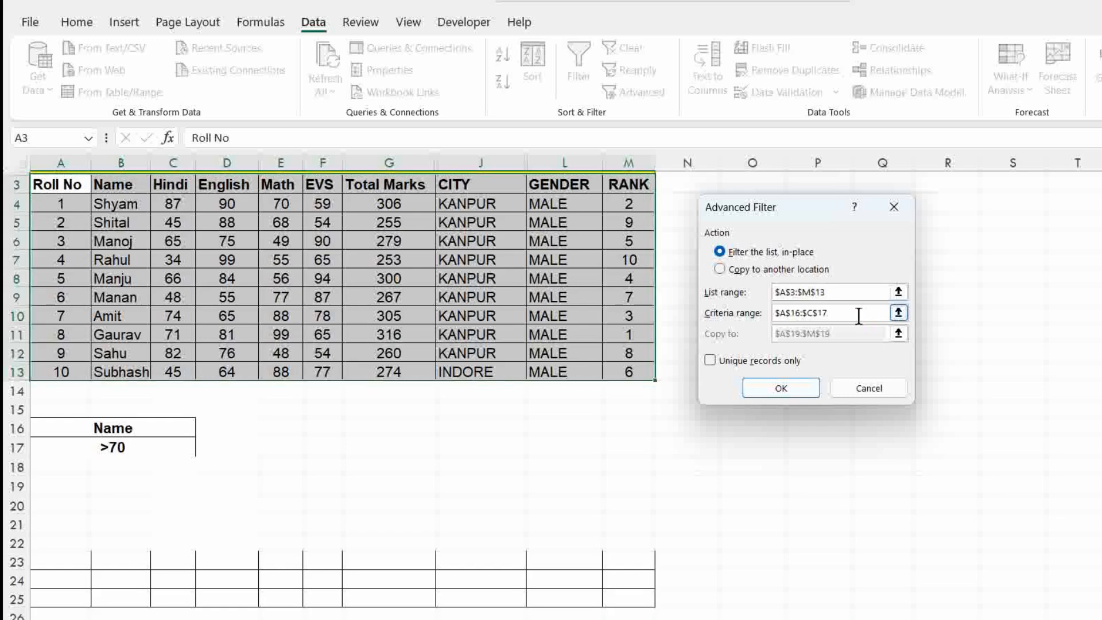
drag(859, 316, 754, 317)
key(BackSpace)
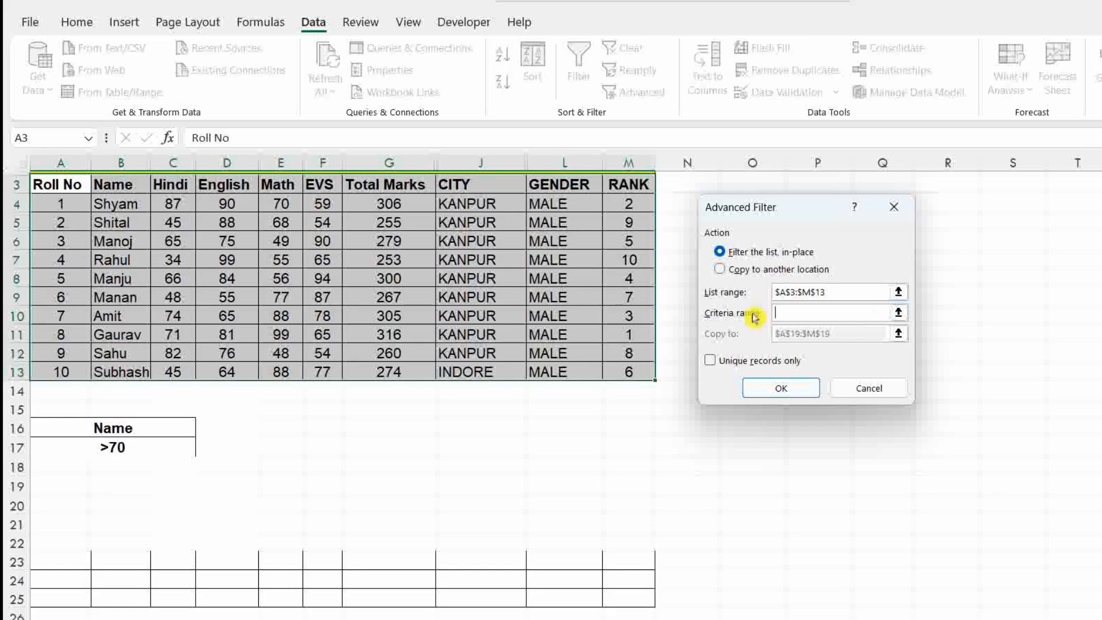
drag(141, 425, 143, 447)
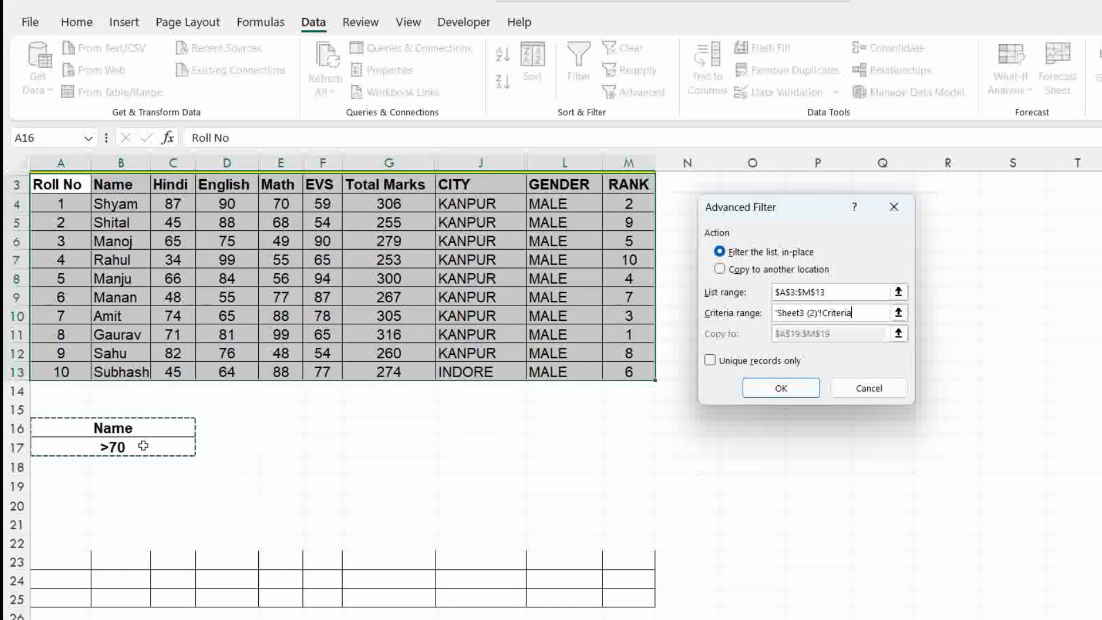
click(738, 270)
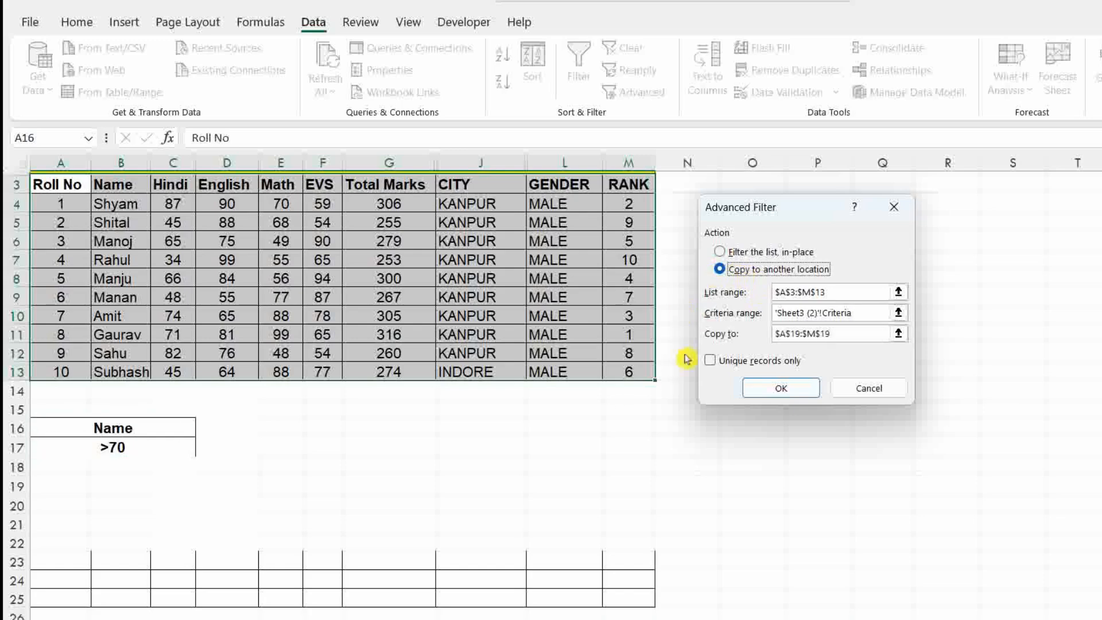
drag(832, 334, 750, 335)
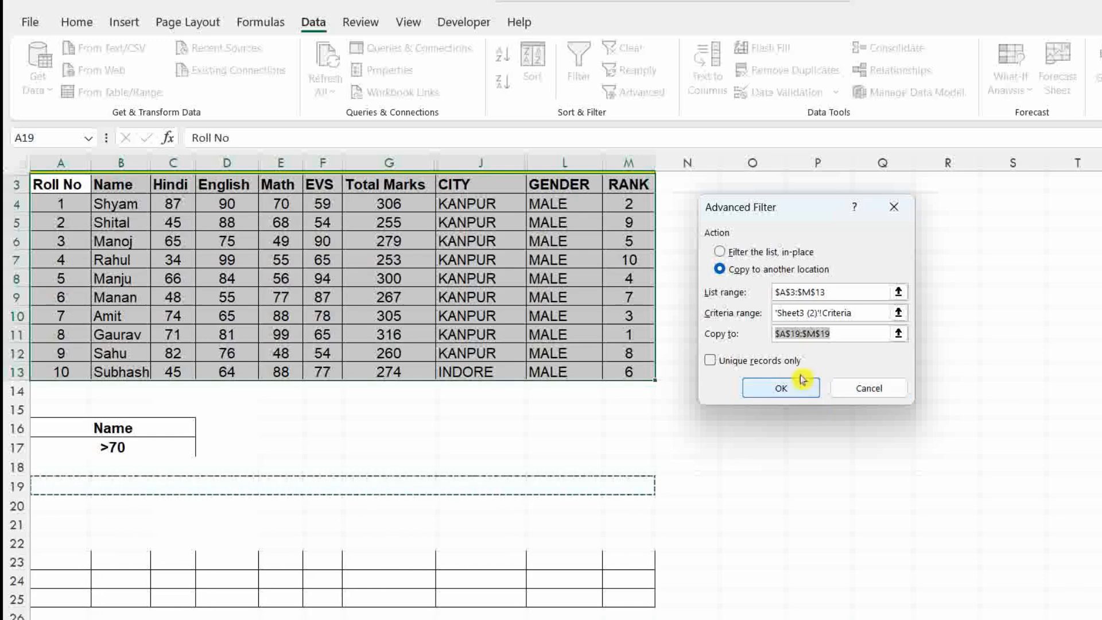
click(782, 387)
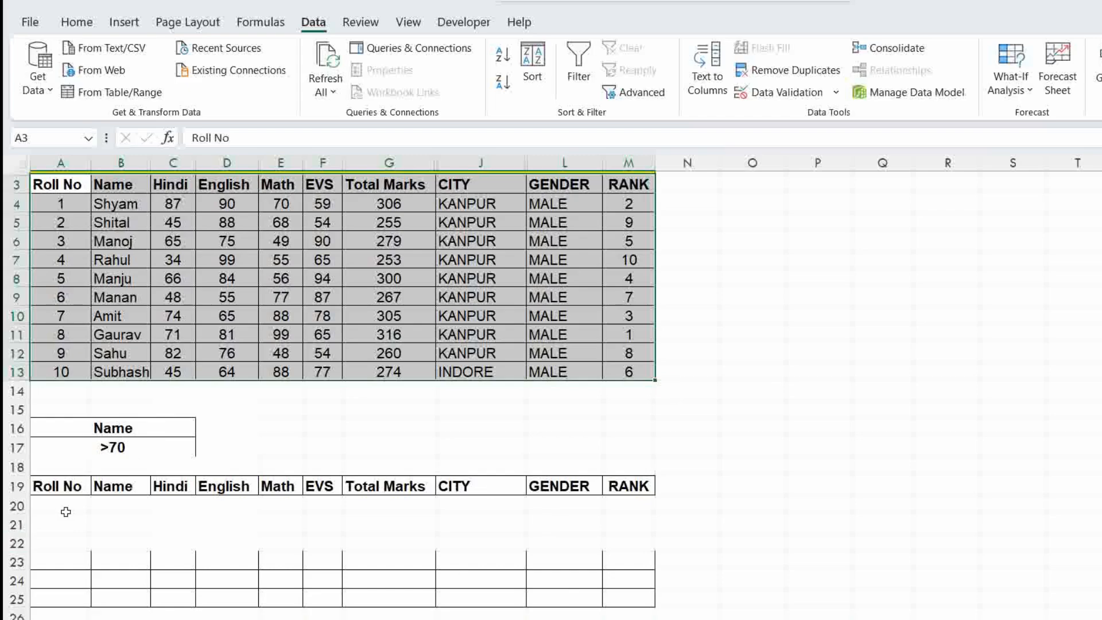
click(679, 181)
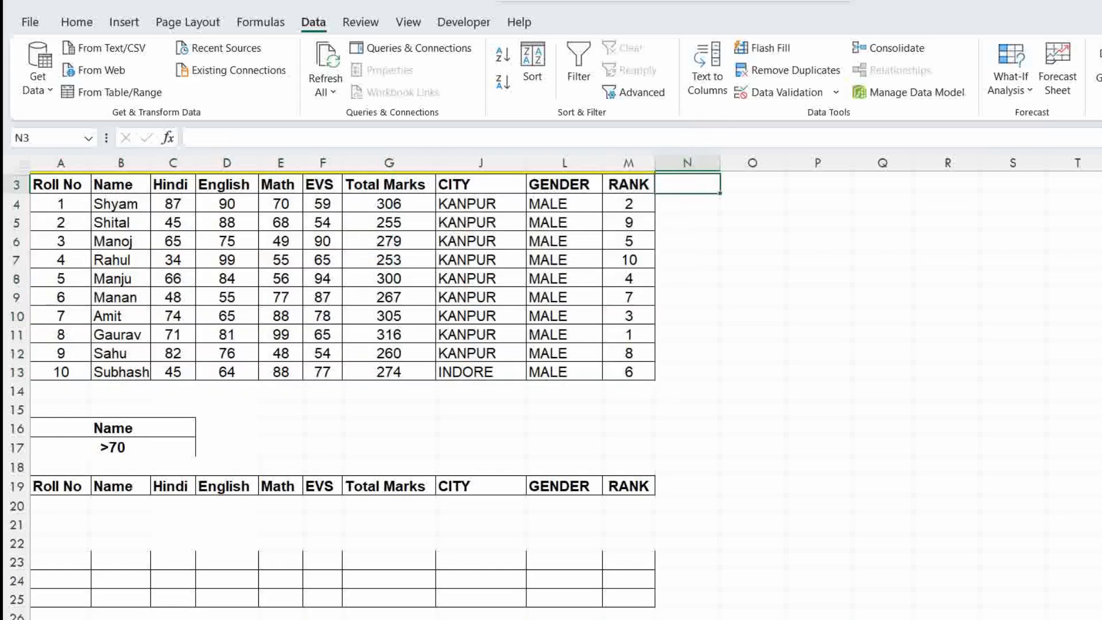
- Delete rows 21 to 28, including the leftover bordered cells below the result headings
click(408, 22)
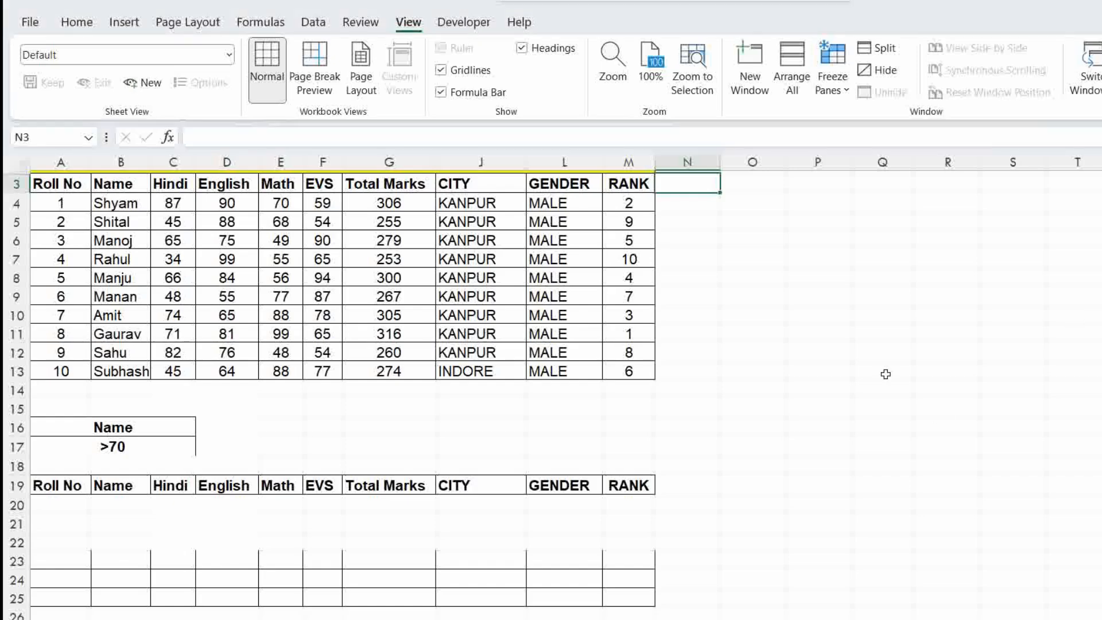
scroll(860, 370, down, 2)
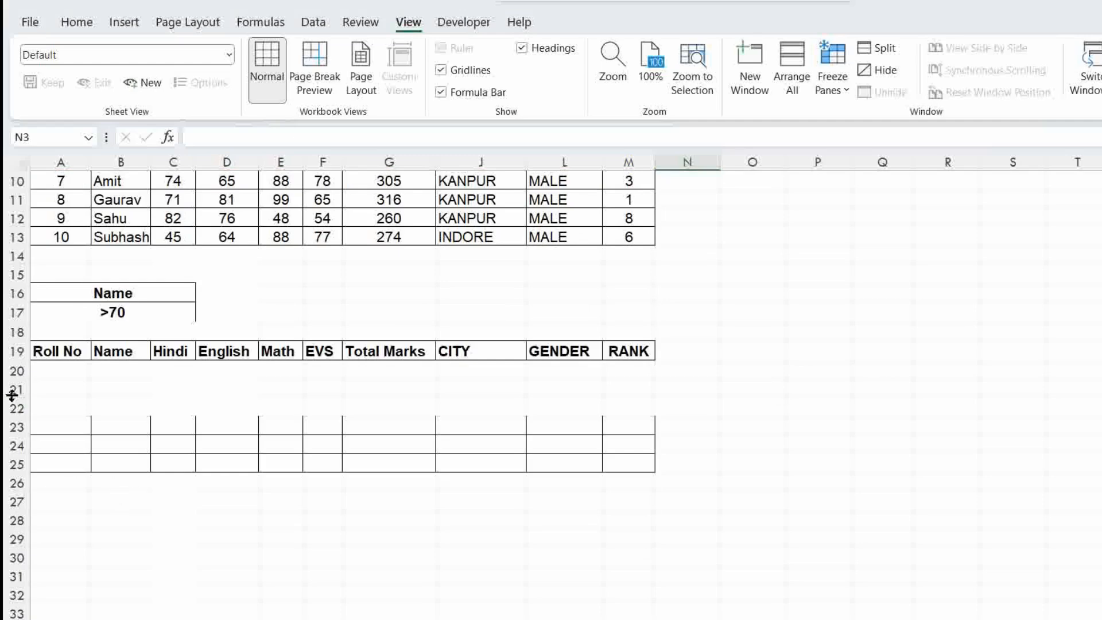
drag(12, 389, 47, 511)
right_click(130, 468)
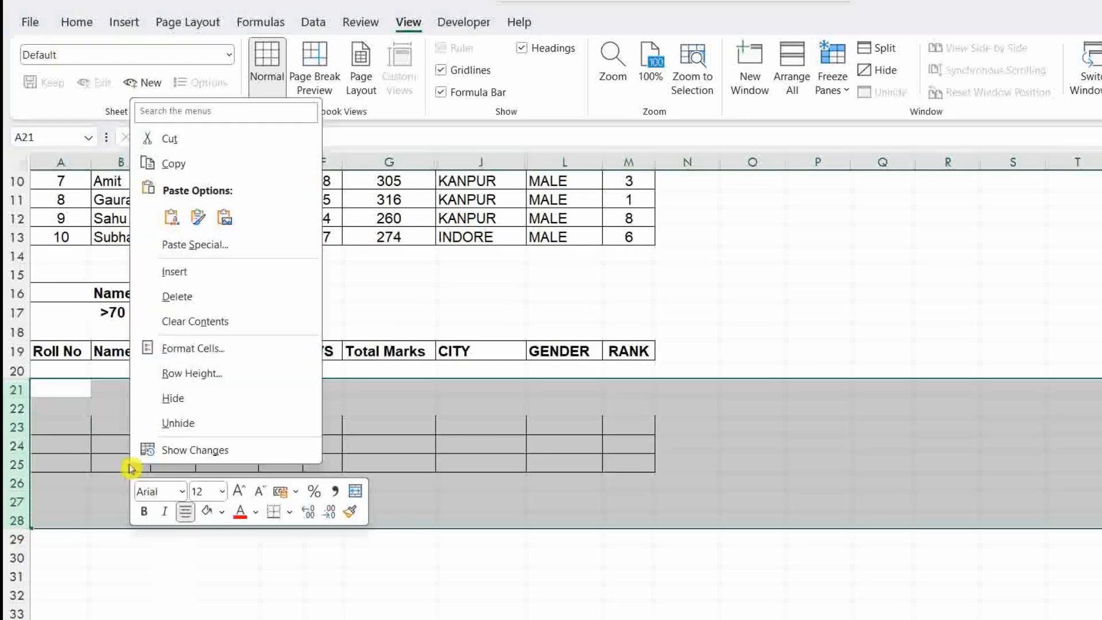
click(238, 323)
click(251, 501)
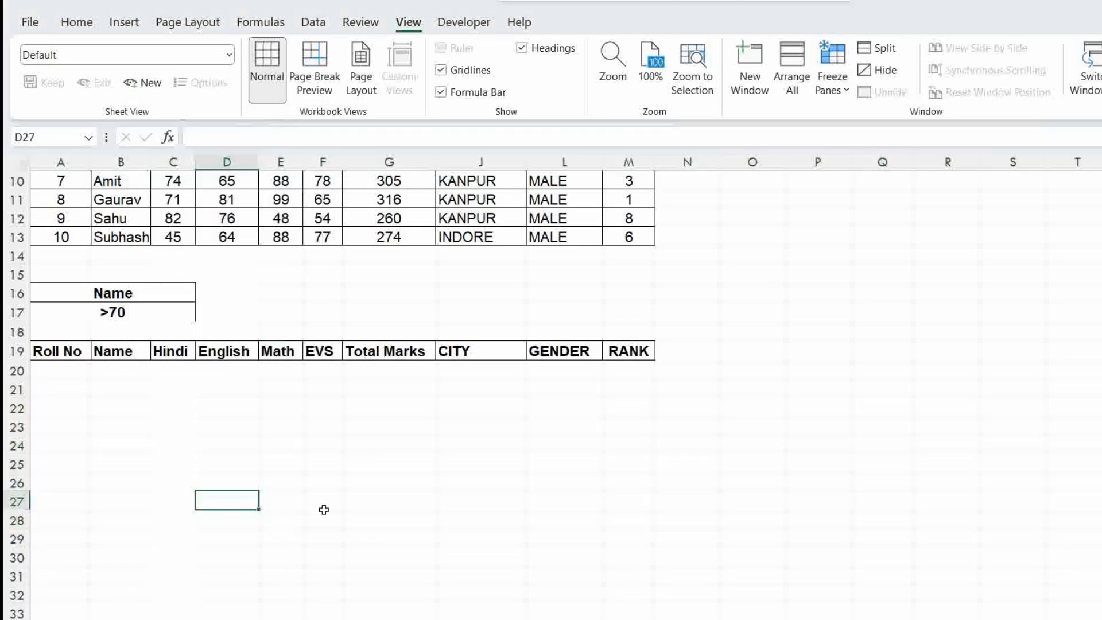
- Draw a rounded rectangle about 4.1 cm wide and 1.2 cm high beside the result headings, across columns N to P
scroll(332, 514, up, 2)
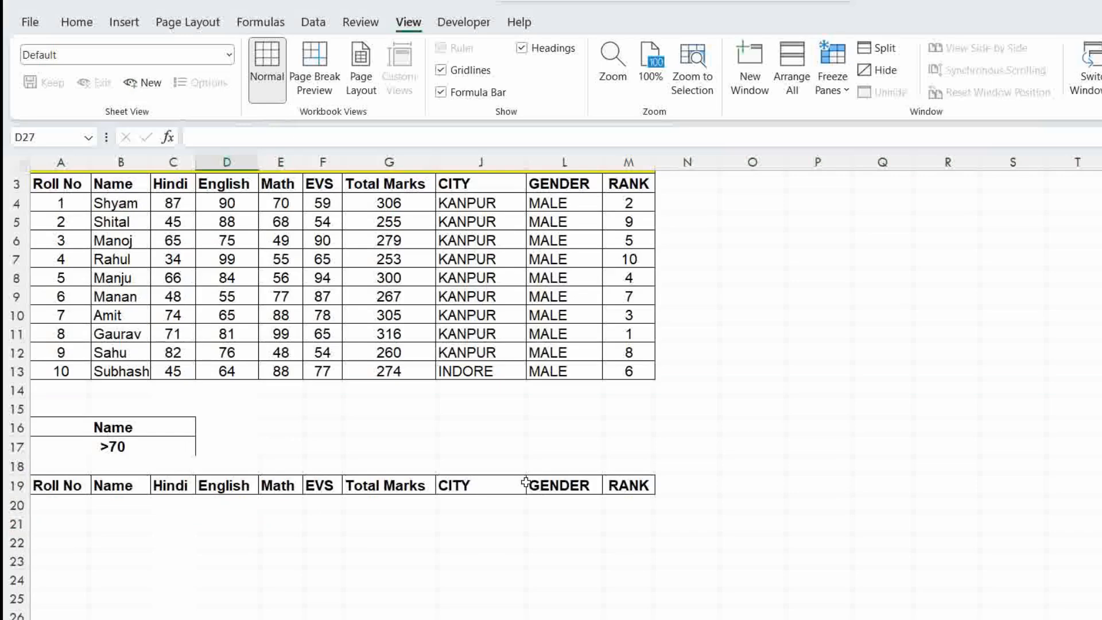
click(130, 16)
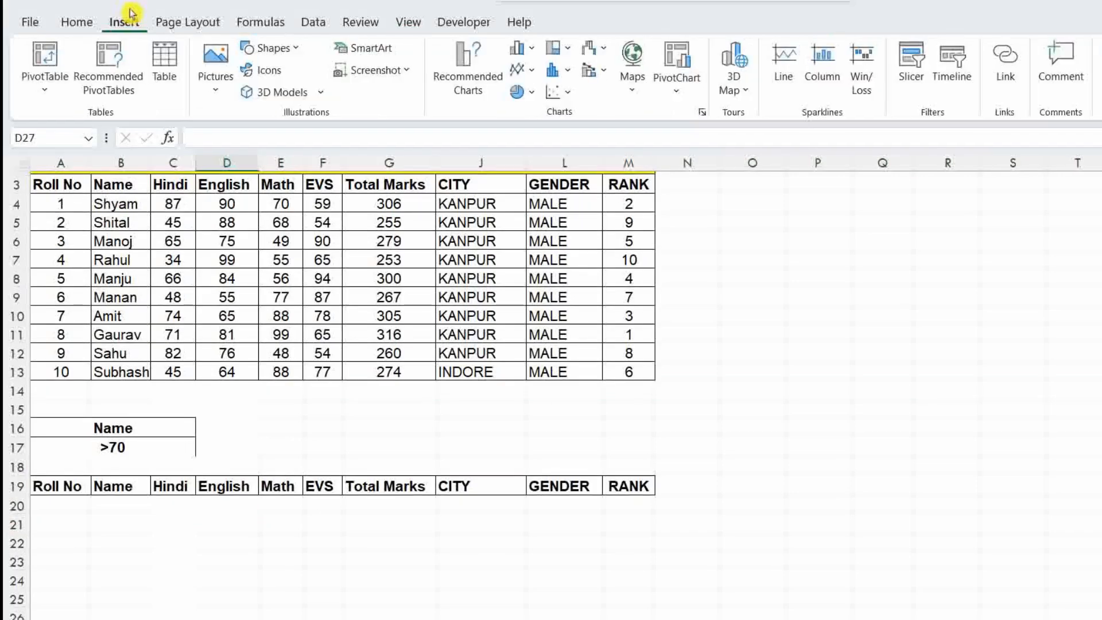
click(293, 48)
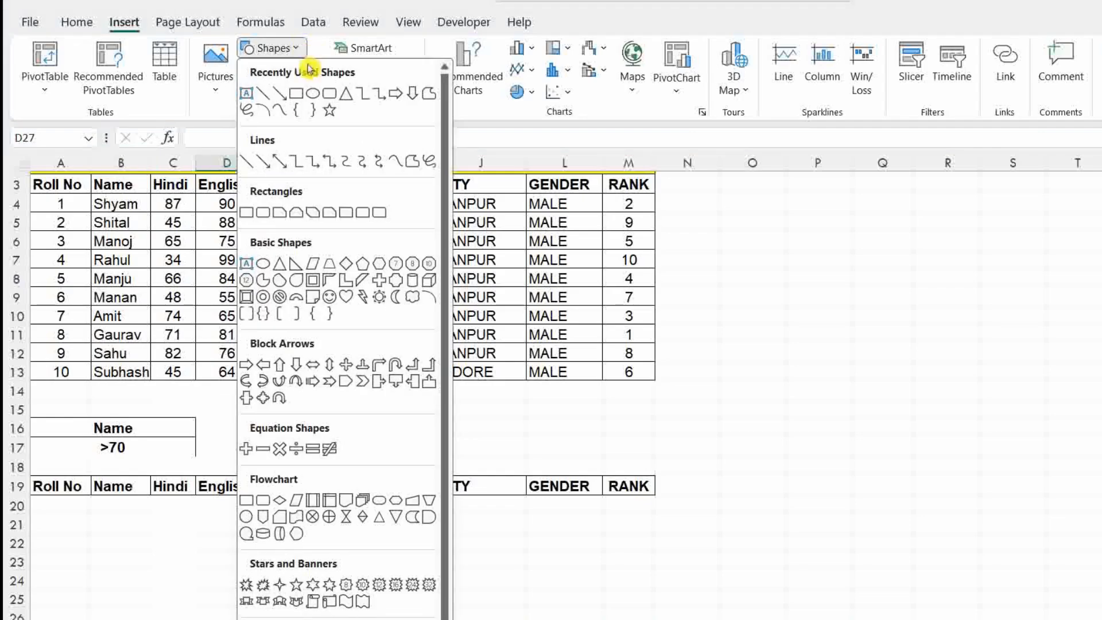
click(328, 93)
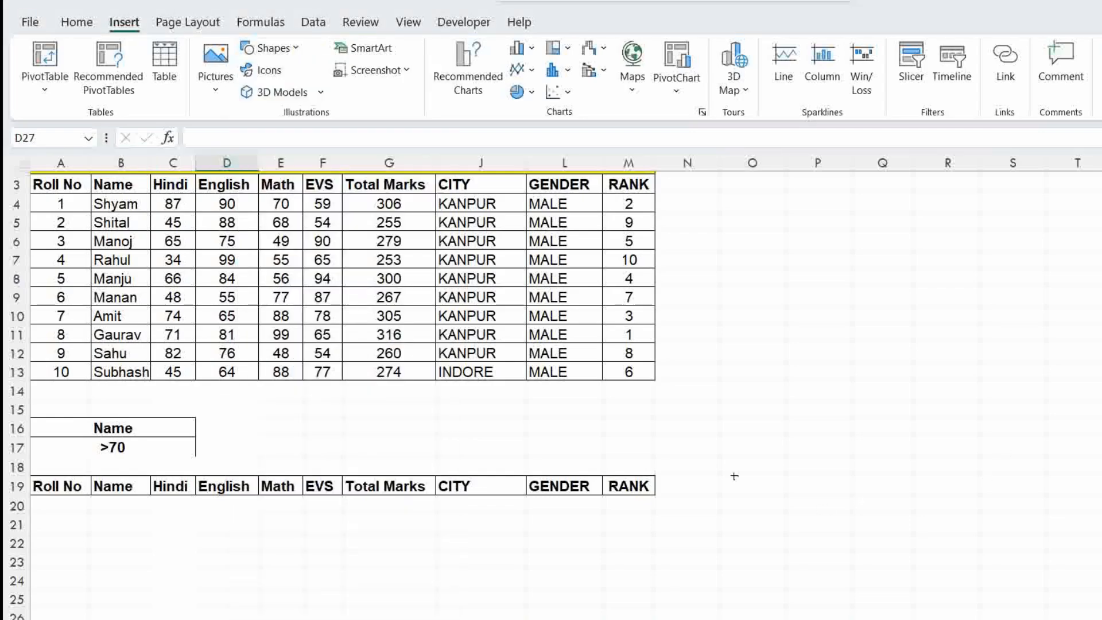
mouse_move(690, 465)
mouse_down()
mouse_move(830, 494)
mouse_move(835, 508)
mouse_up()
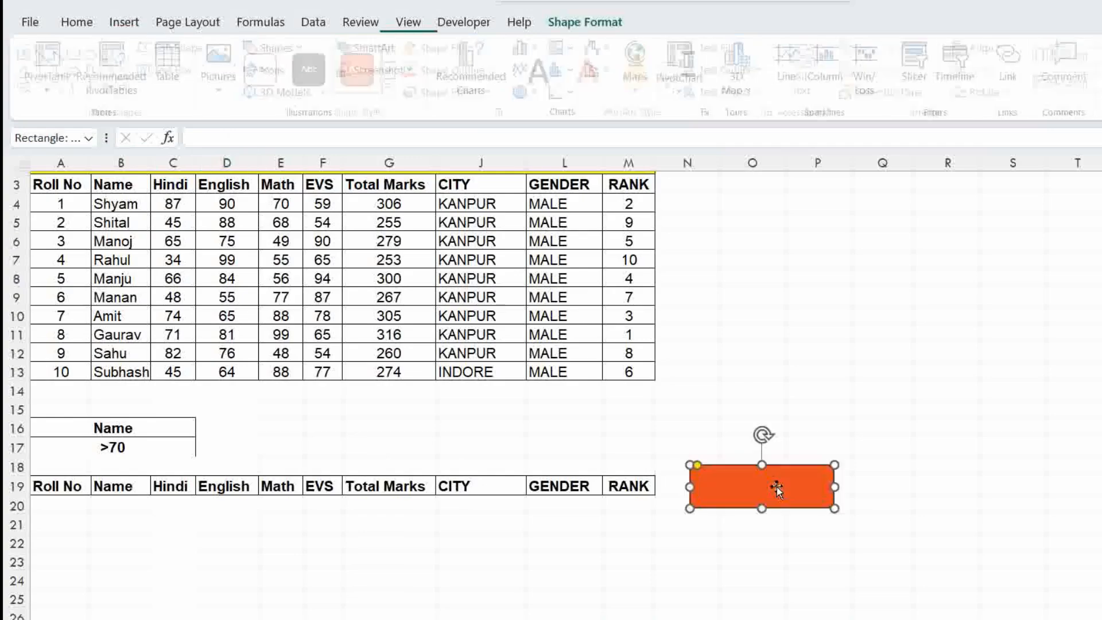
- Label the rounded rectangle "Search" at font size 24 and narrow the shape to fit the text
right_click(738, 484)
click(807, 138)
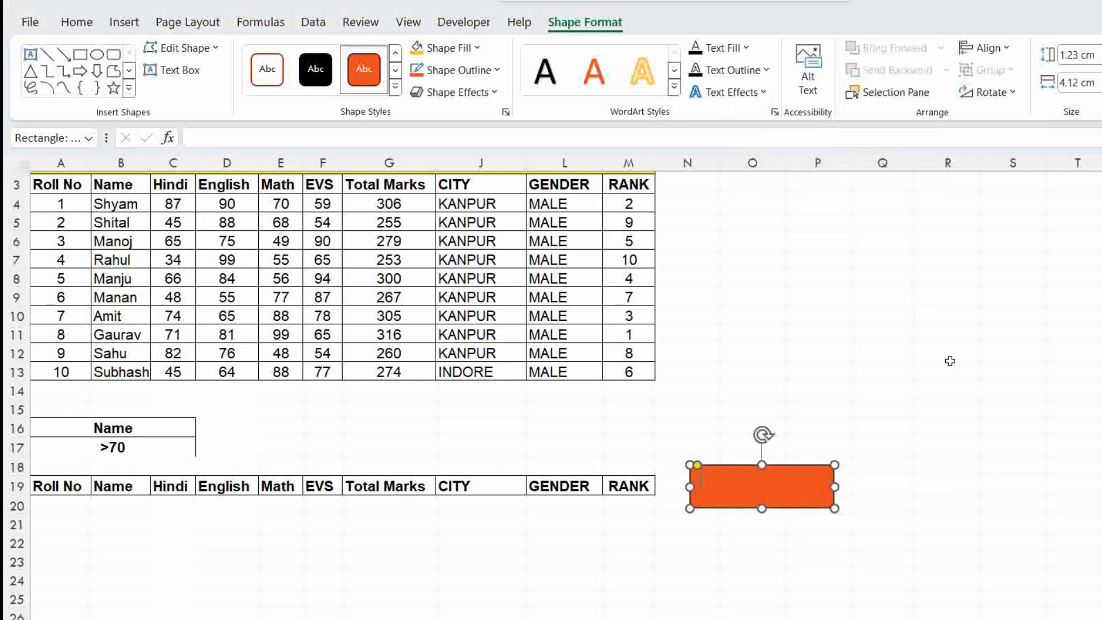
text(Search)
key(ctrl+a)
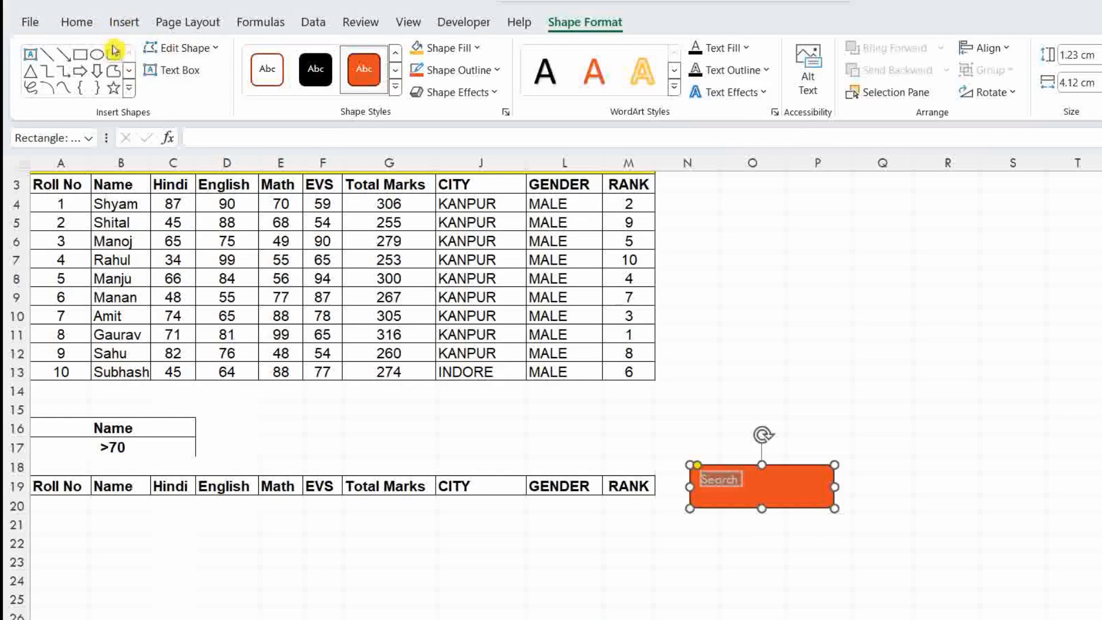
click(80, 24)
click(323, 54)
click(322, 54)
click(323, 54)
click(326, 55)
click(326, 54)
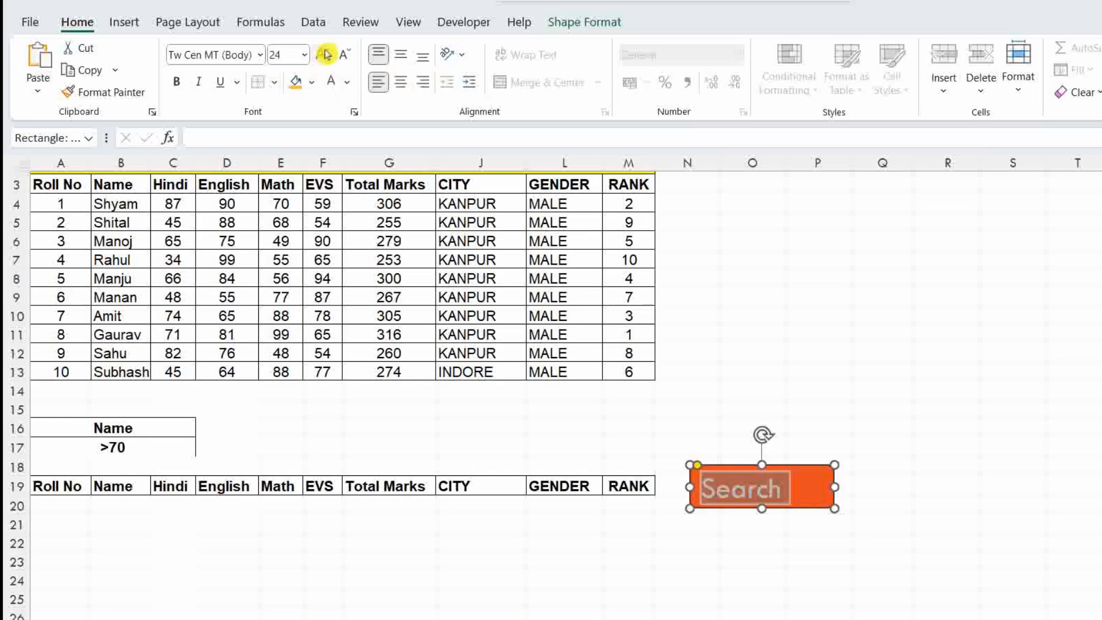
drag(836, 509, 797, 514)
click(887, 519)
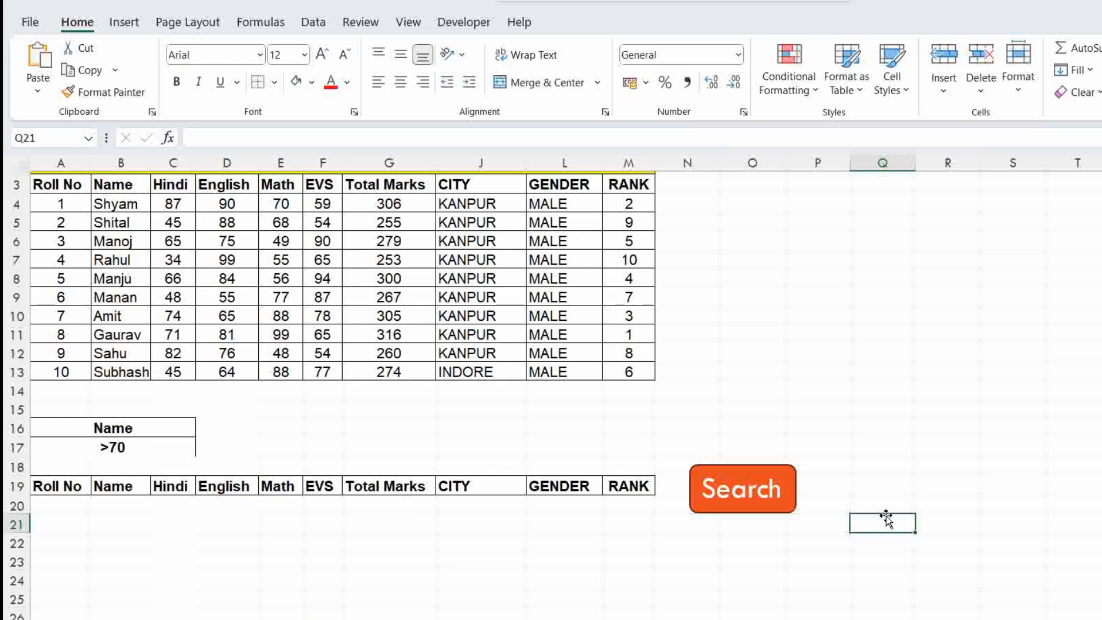
- Assign Macro4 to the Search shape
right_click(751, 487)
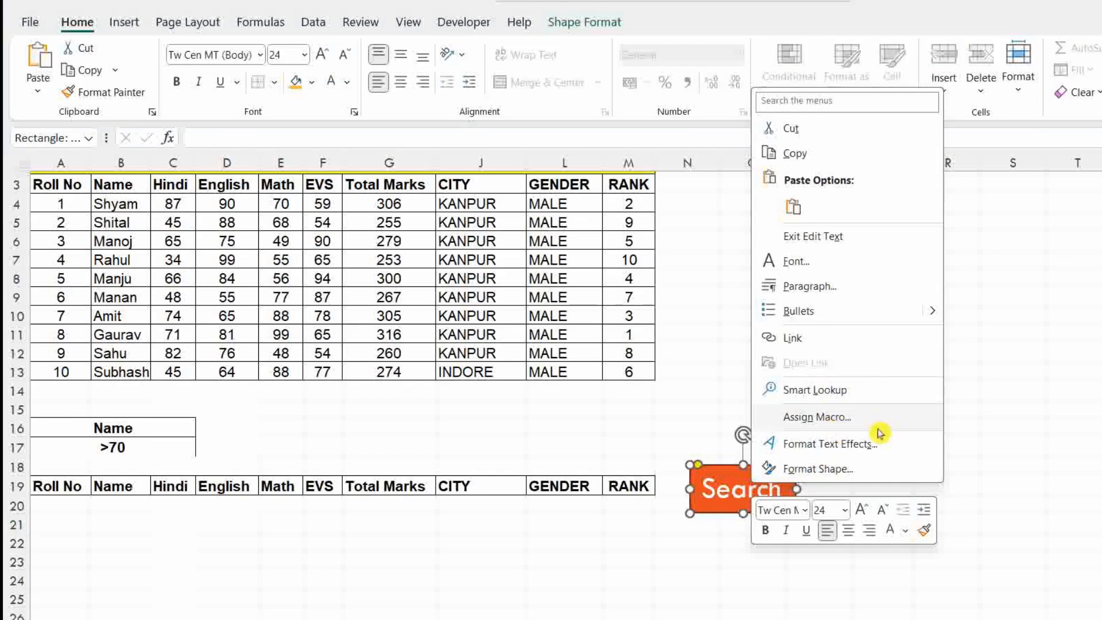
click(673, 400)
right_click(734, 492)
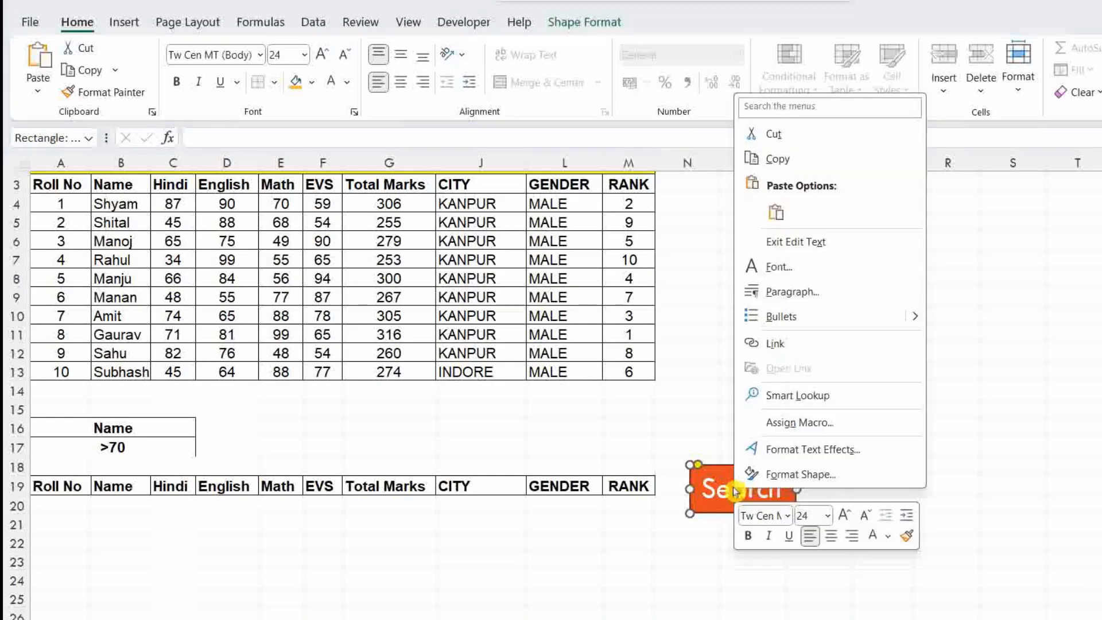
click(824, 424)
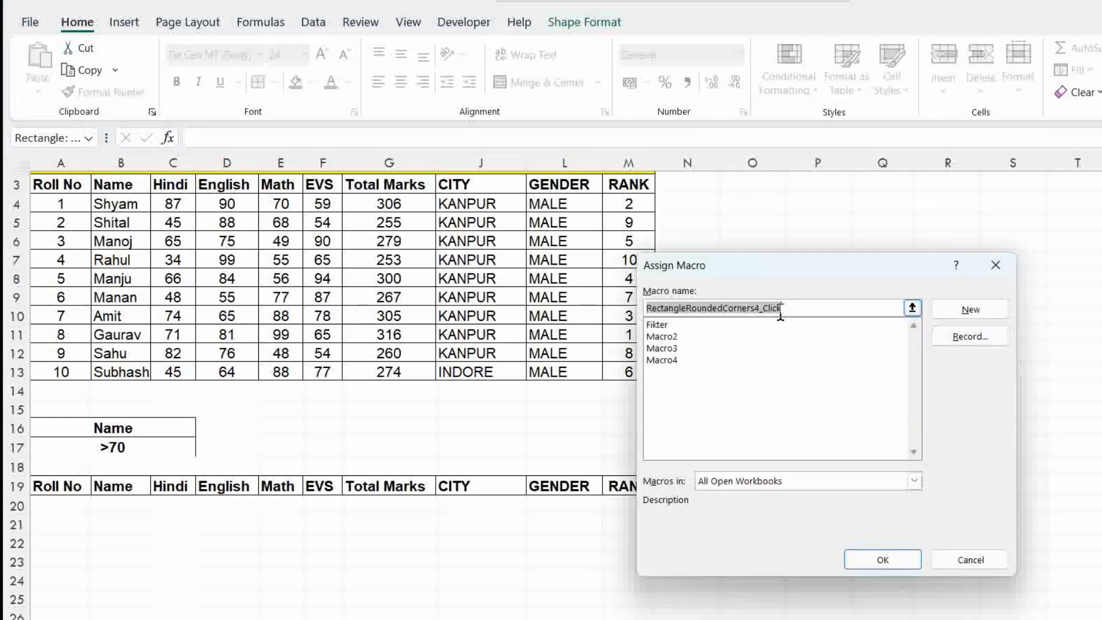
click(665, 359)
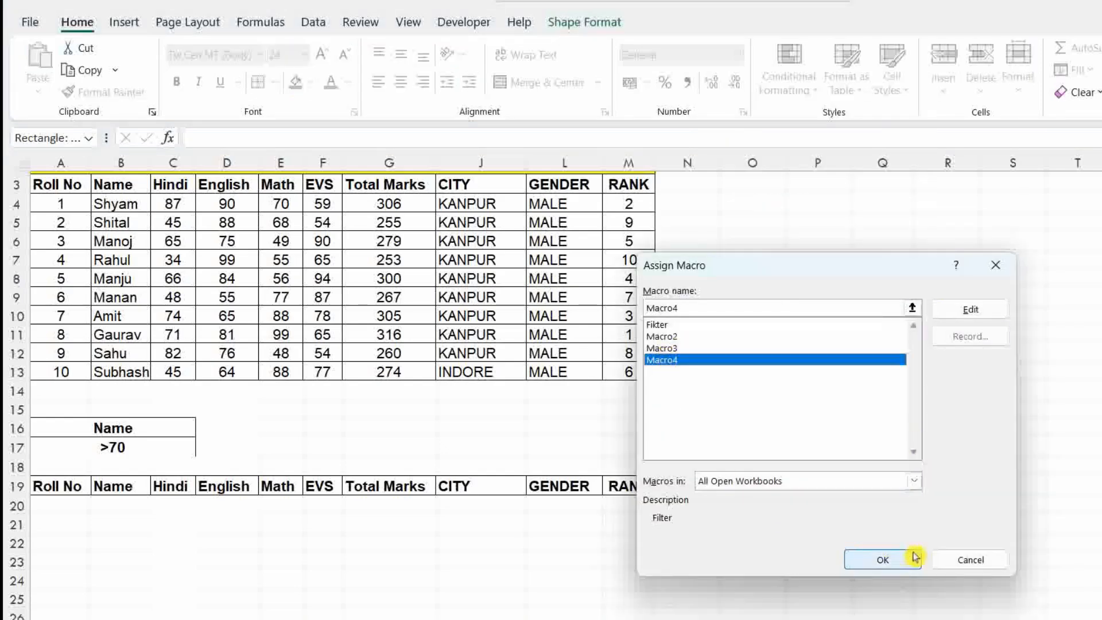
click(850, 559)
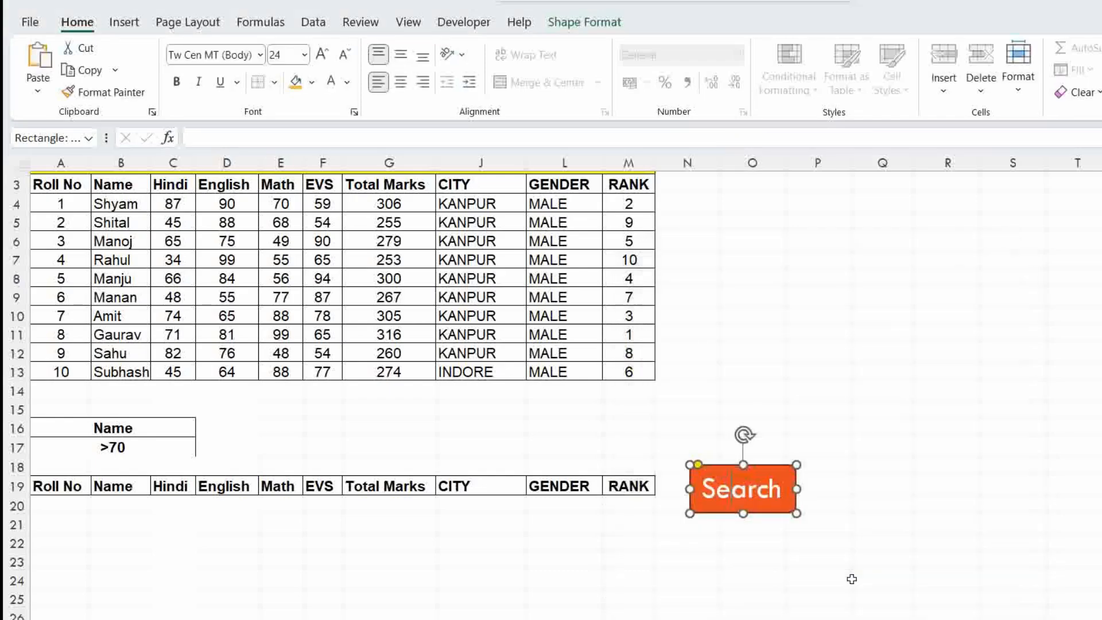
click(562, 557)
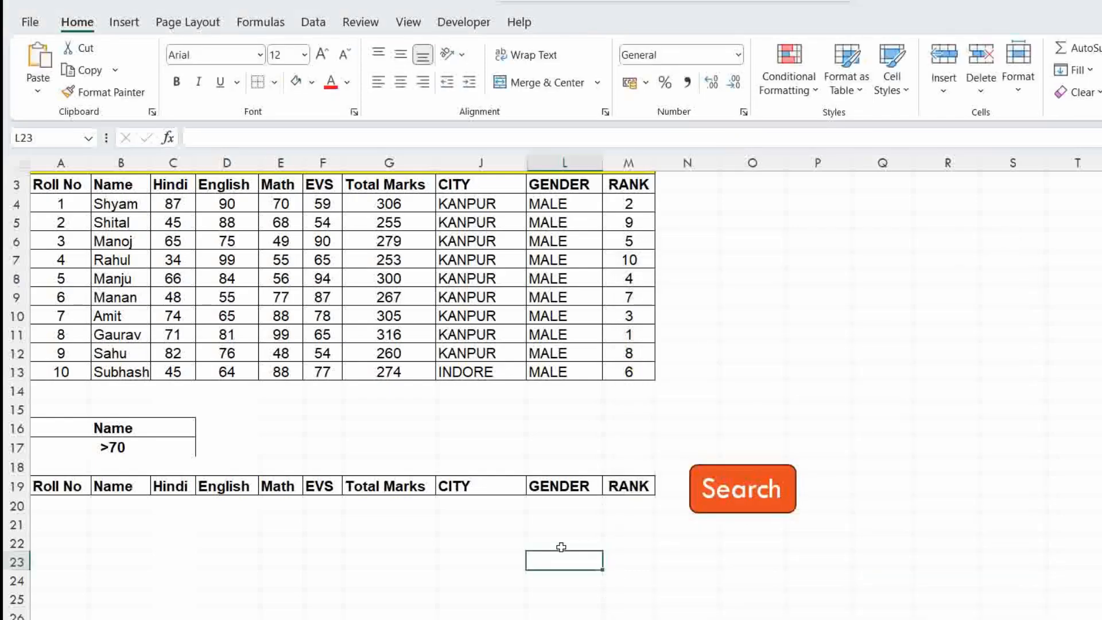
- Choose Hindi as the criteria heading in A16, run the search, and compare the extracted Hindi marks with the source table
click(118, 435)
click(135, 451)
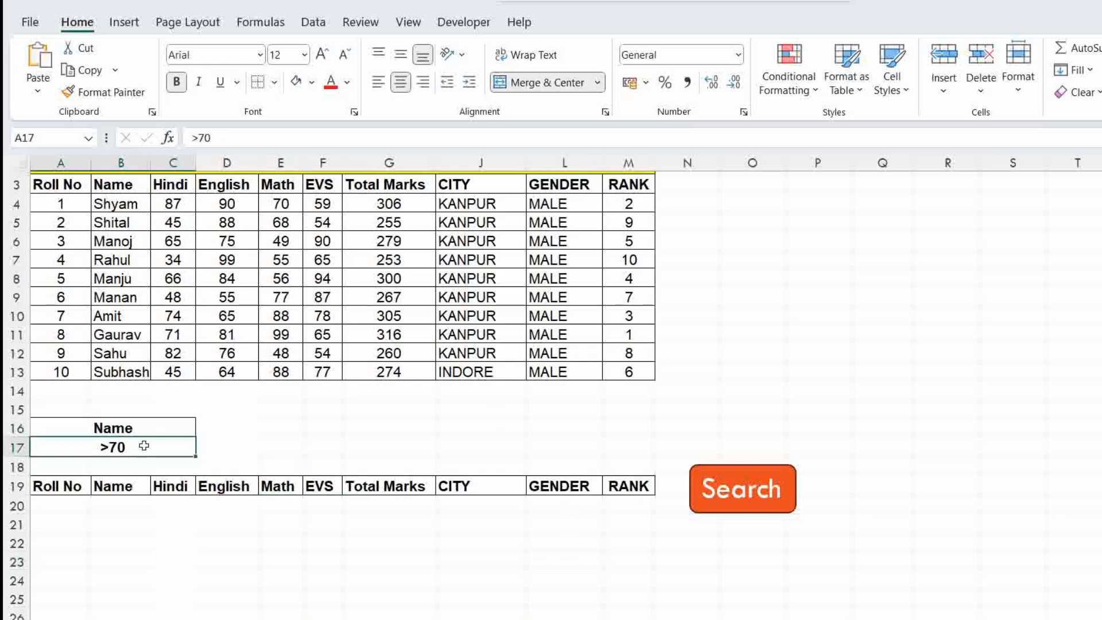
click(147, 421)
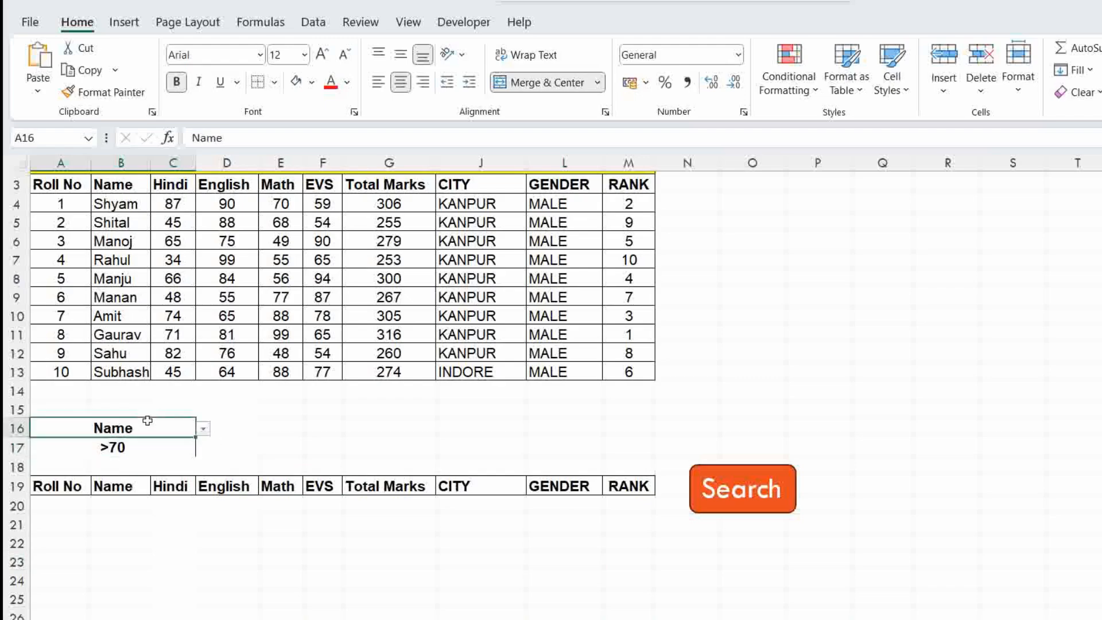
click(204, 430)
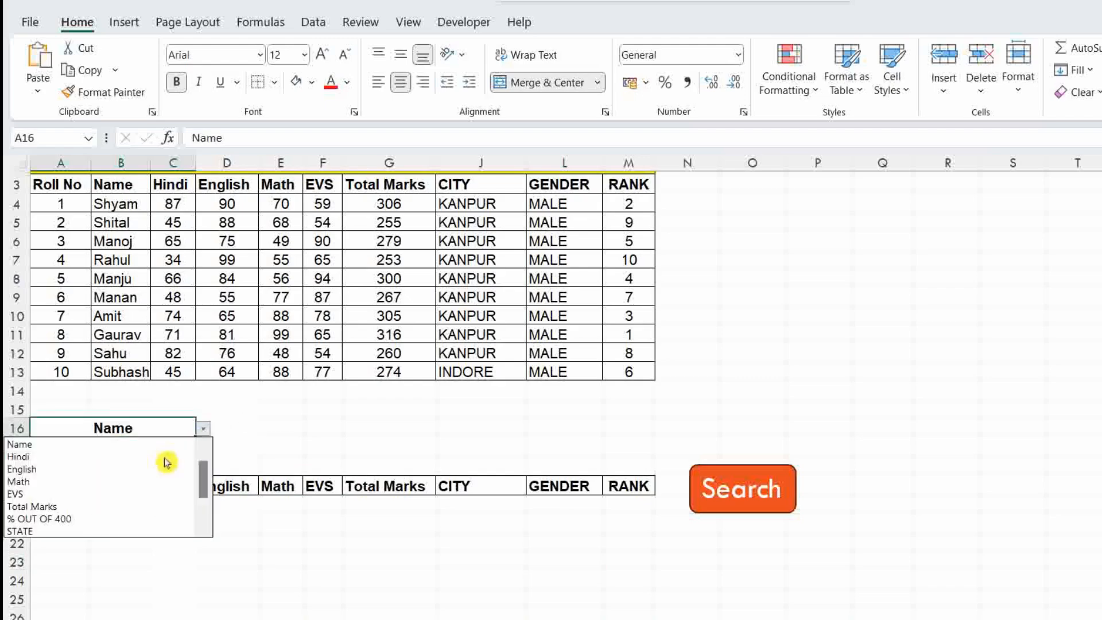
click(125, 457)
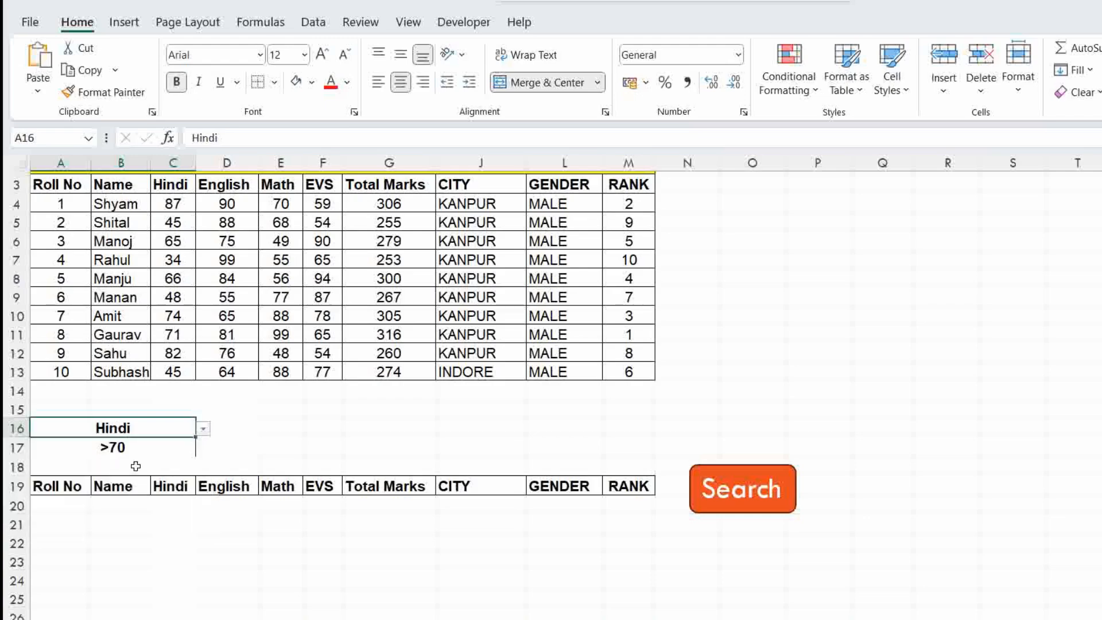
click(742, 510)
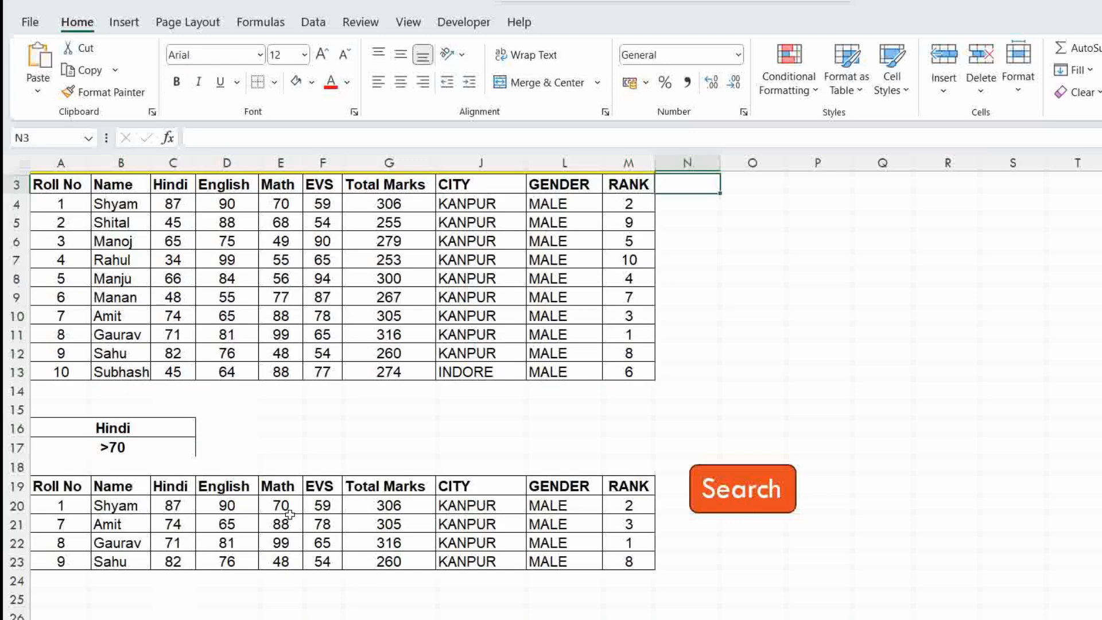
drag(174, 505, 171, 561)
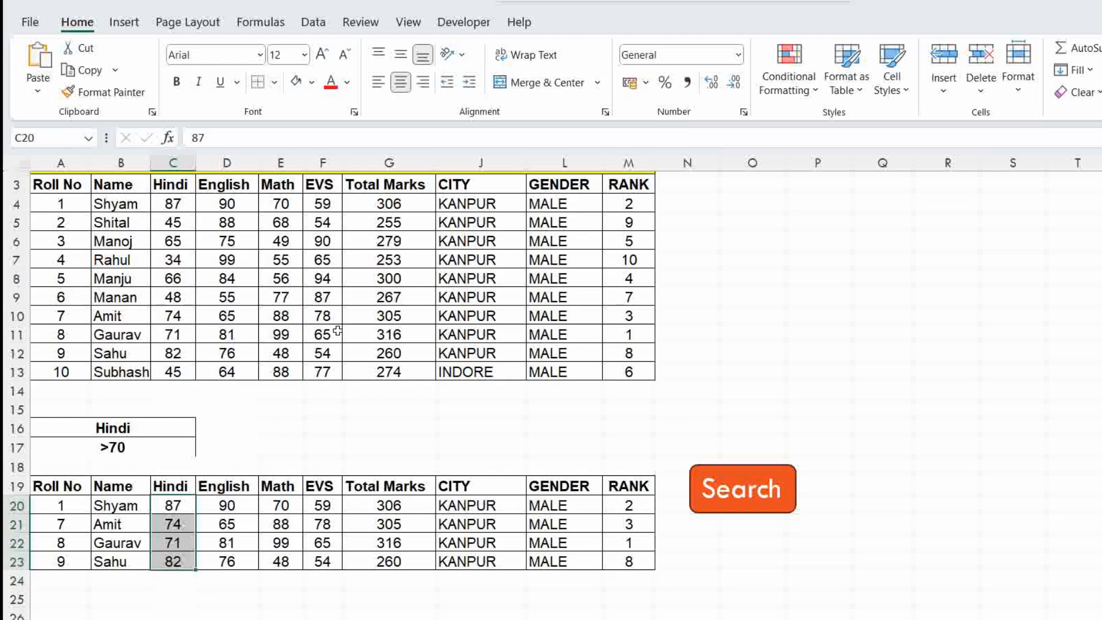
drag(174, 204, 159, 374)
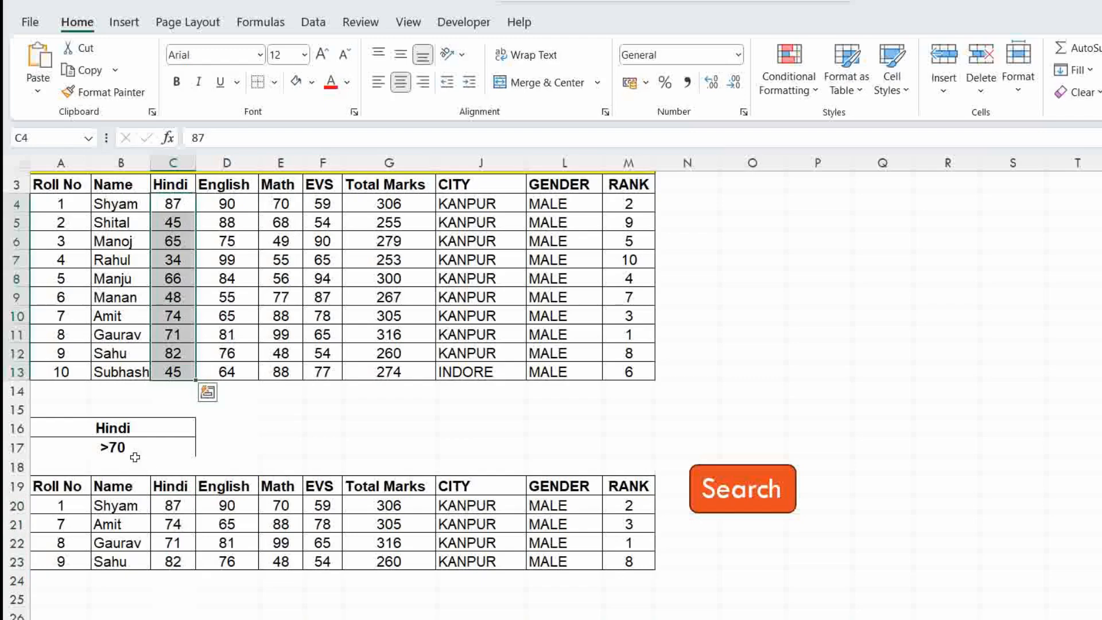
- Change the Hindi criterion in A17 to <70 and run the search
double_click(105, 454)
key(BackSpace)
text(<)
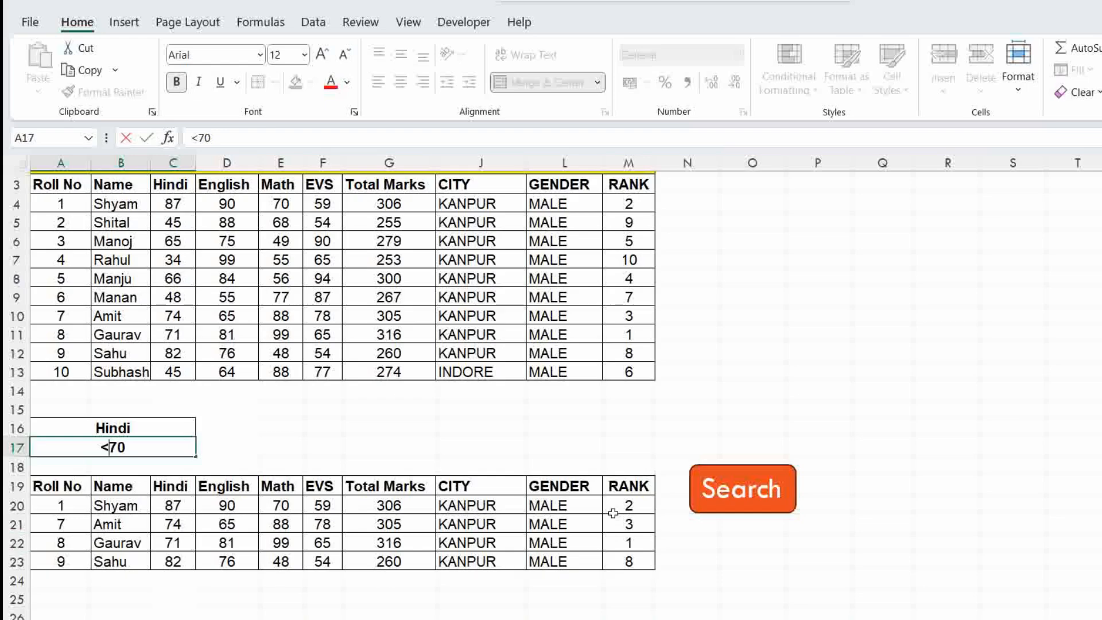
click(693, 500)
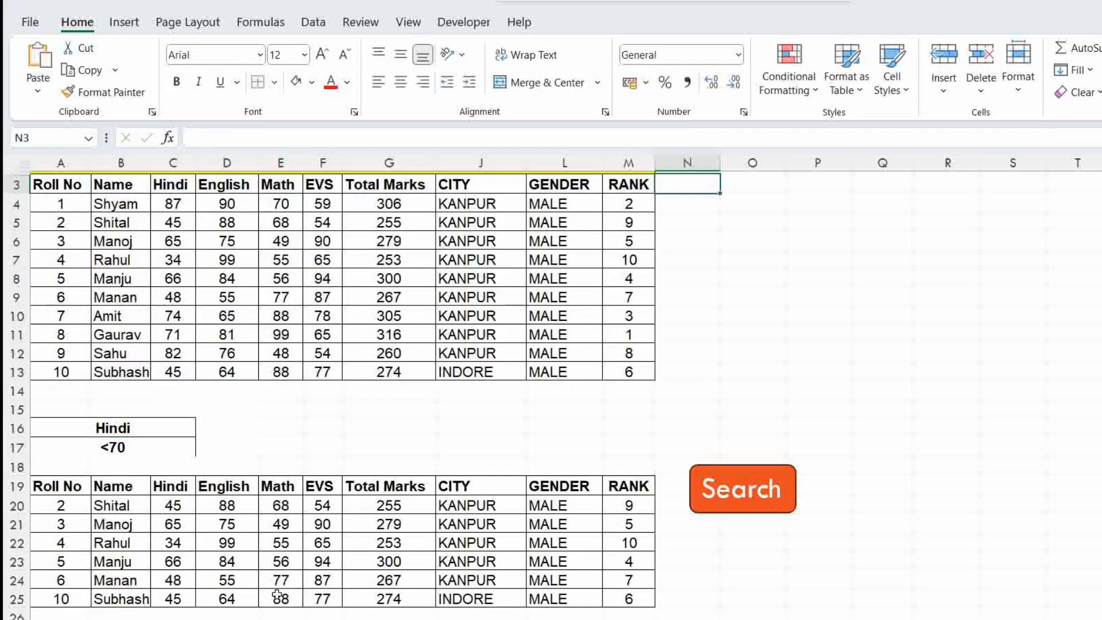
- Choose Total Marks as the criteria heading, set the criterion in A17 to <200, and run the search
click(174, 426)
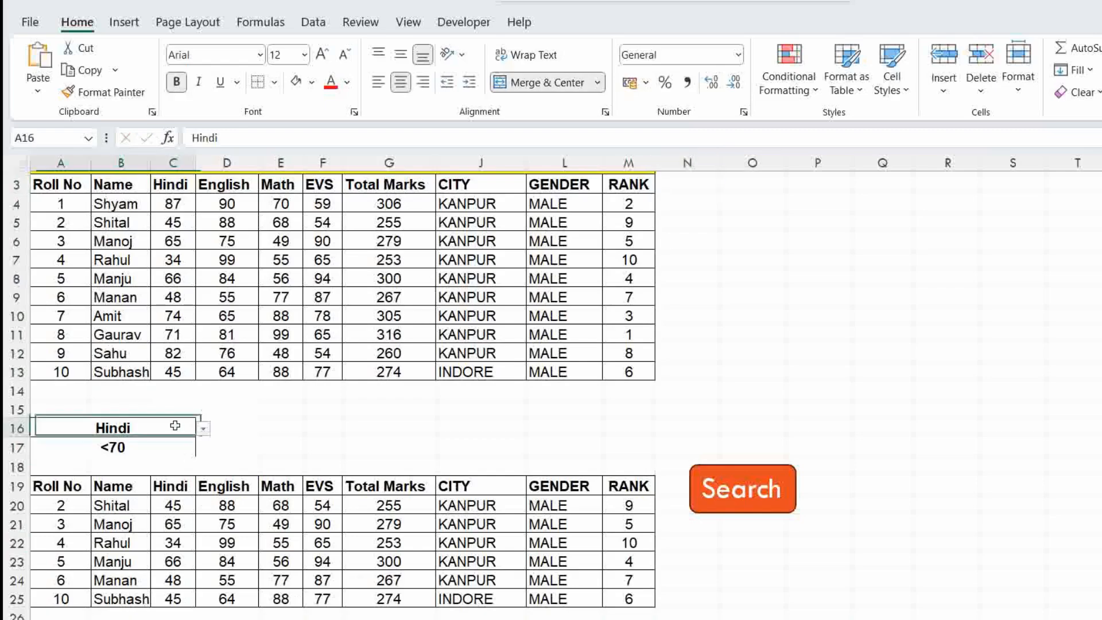
click(204, 429)
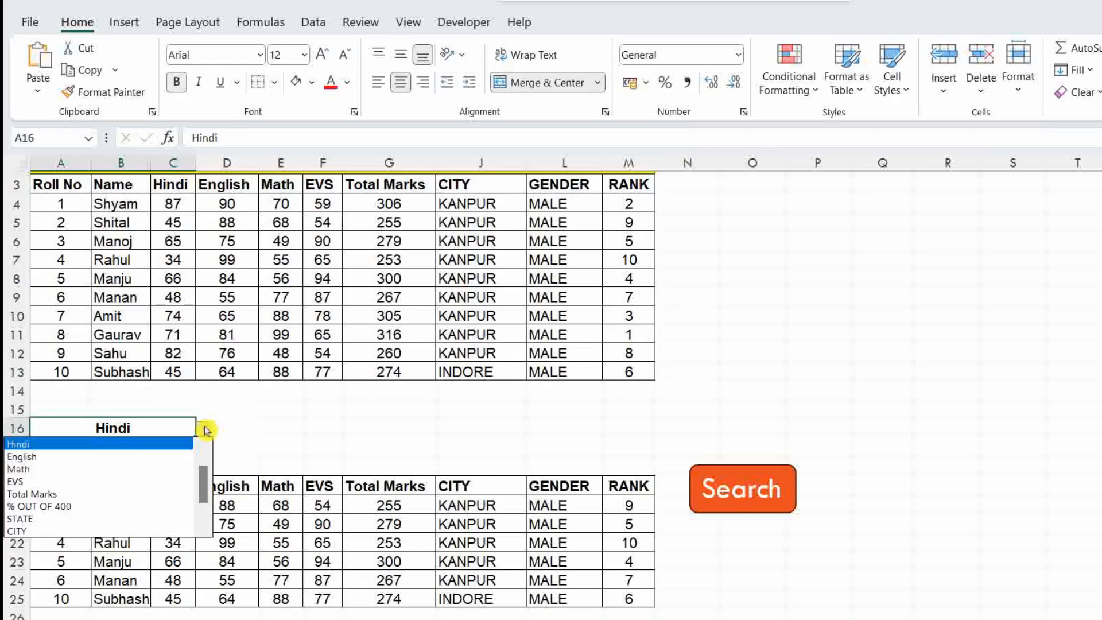
click(140, 504)
click(138, 459)
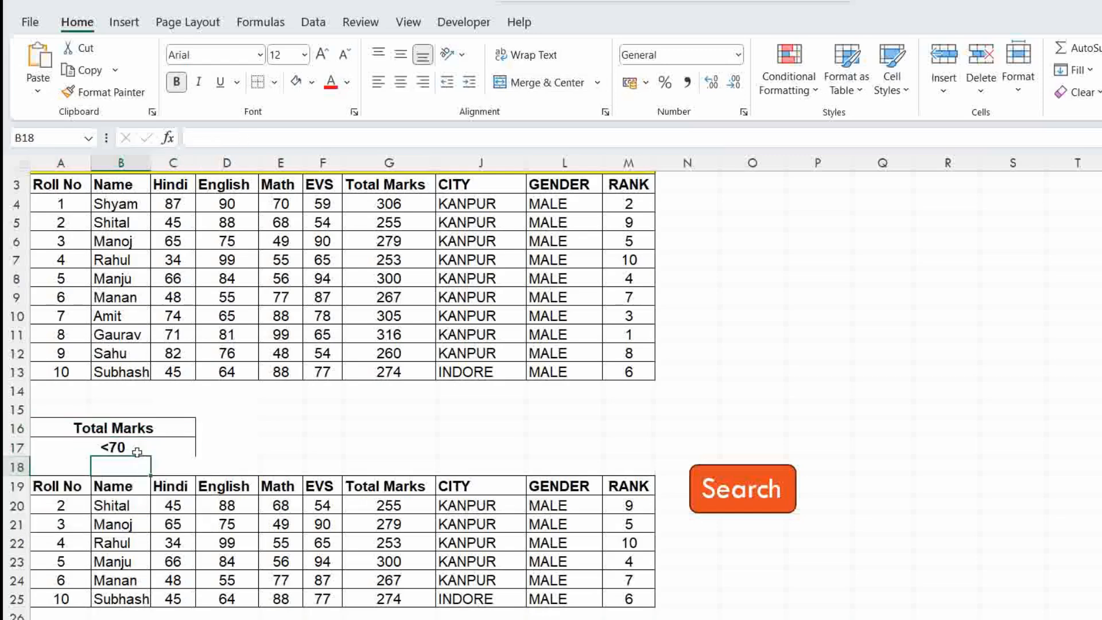
double_click(137, 450)
key(BackSpace)
key(BackSpace)
text(200)
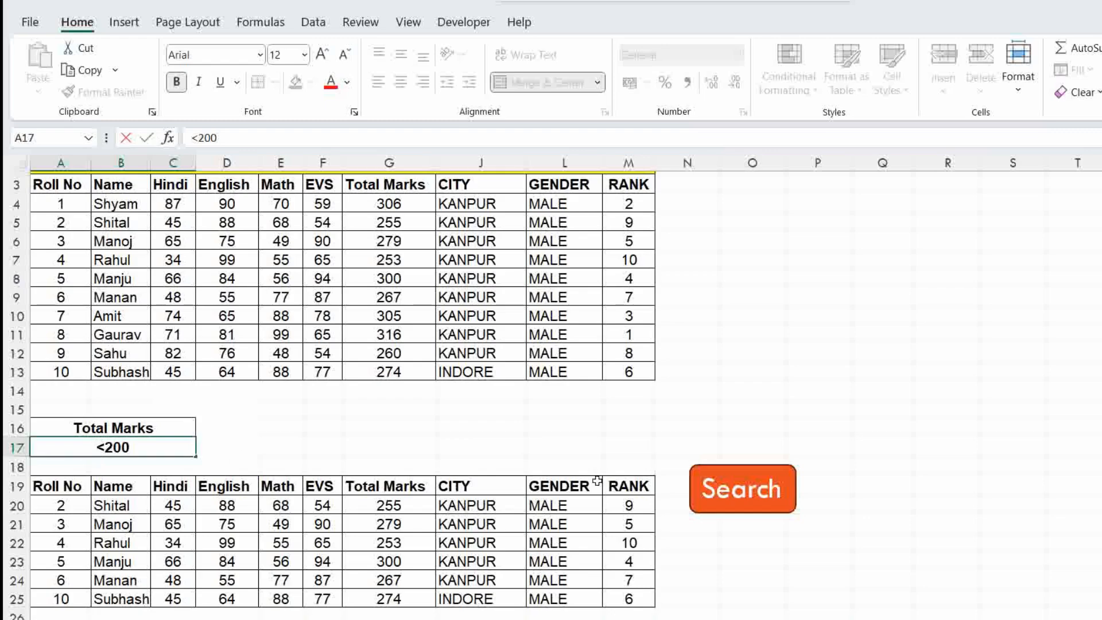
click(728, 489)
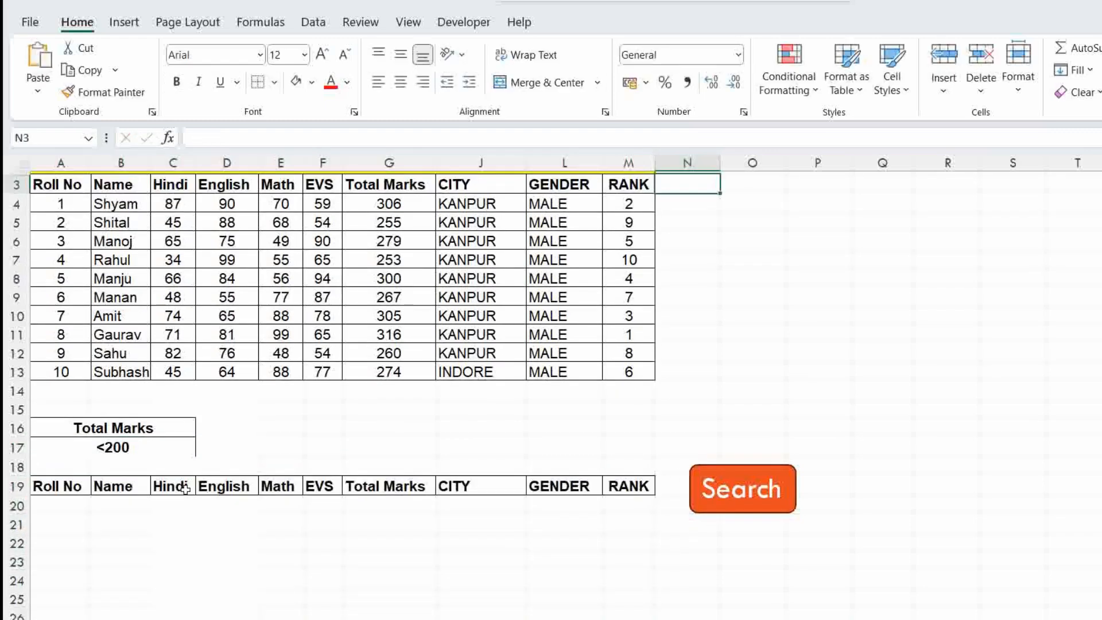
- Check the source table's total marks, set the criterion to <270, and run the search to review the extracted totals
drag(402, 204, 403, 366)
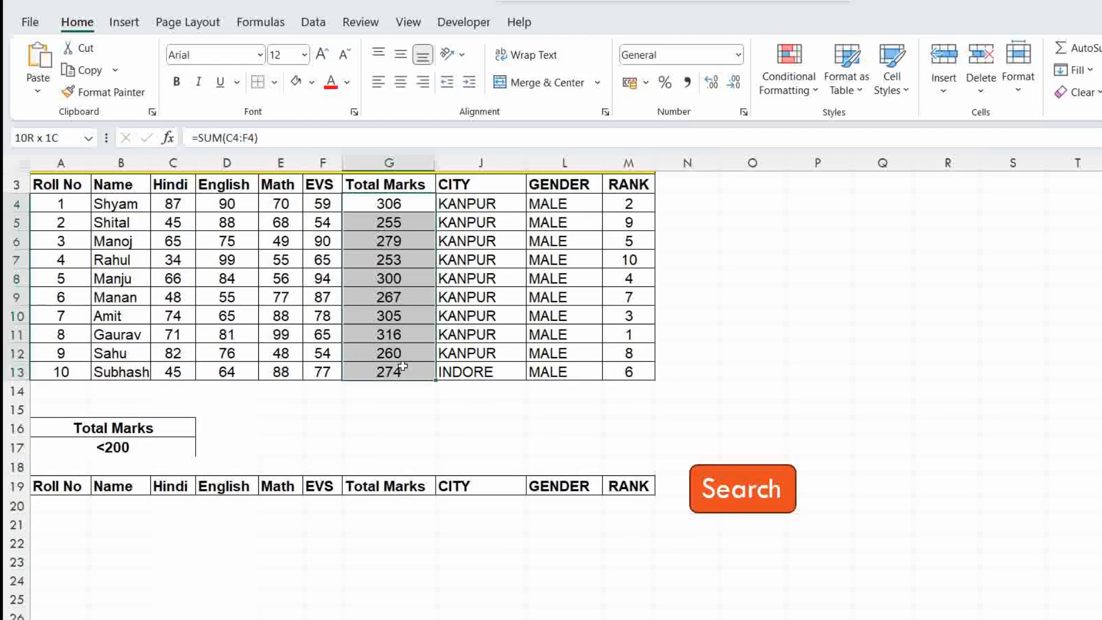
click(122, 448)
double_click(147, 446)
key(BackSpace)
key(BackSpace)
key(BackSpace)
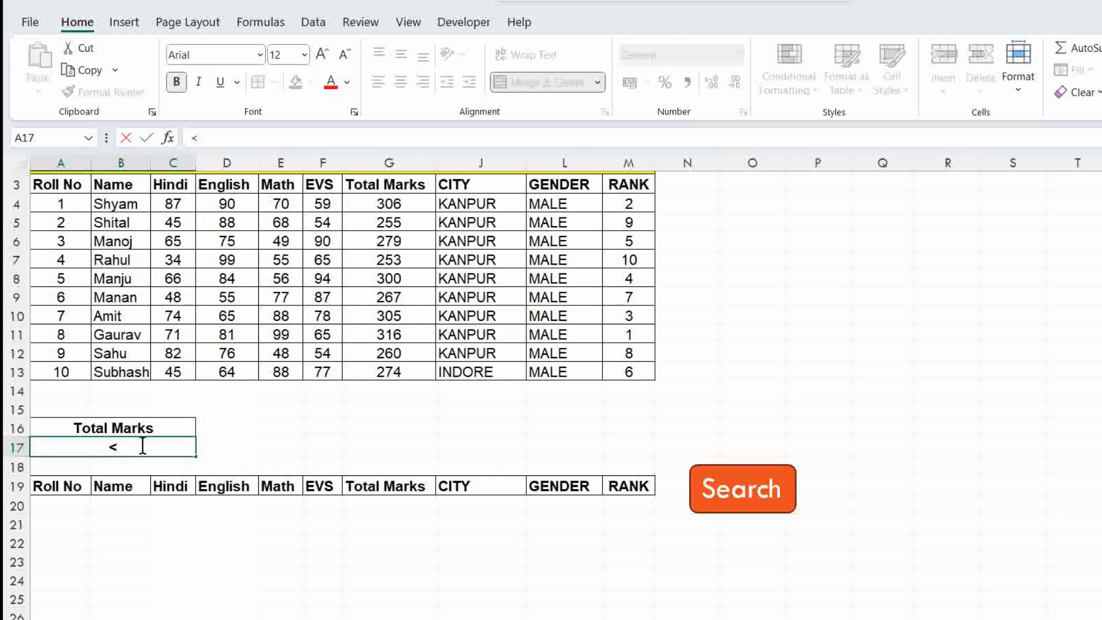
text(7)
key(BackSpace)
text(270)
click(705, 494)
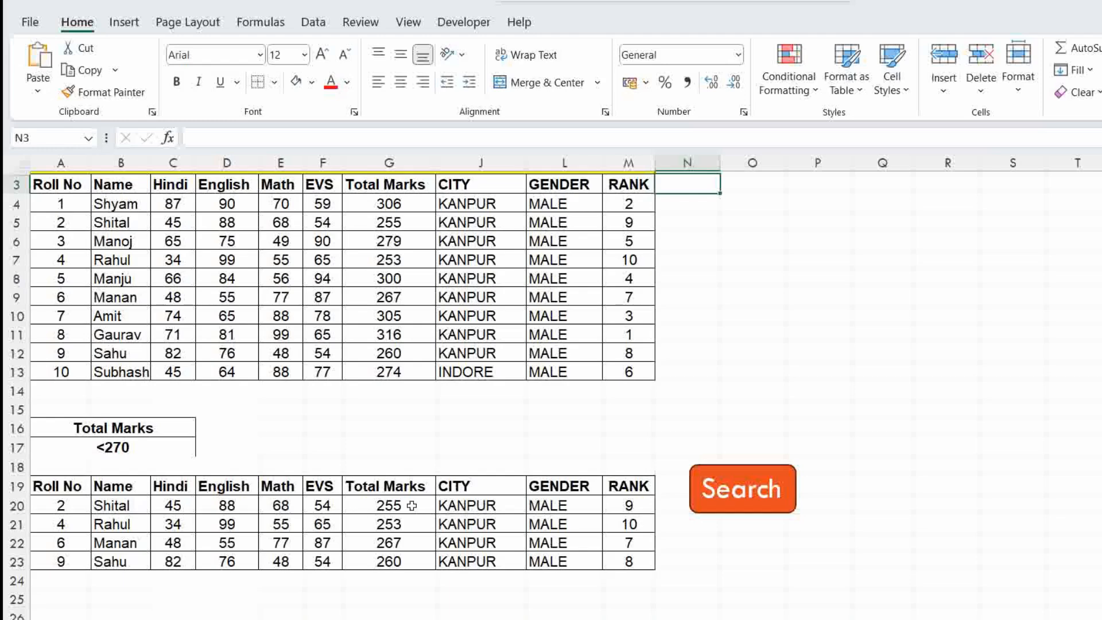
drag(406, 486, 399, 573)
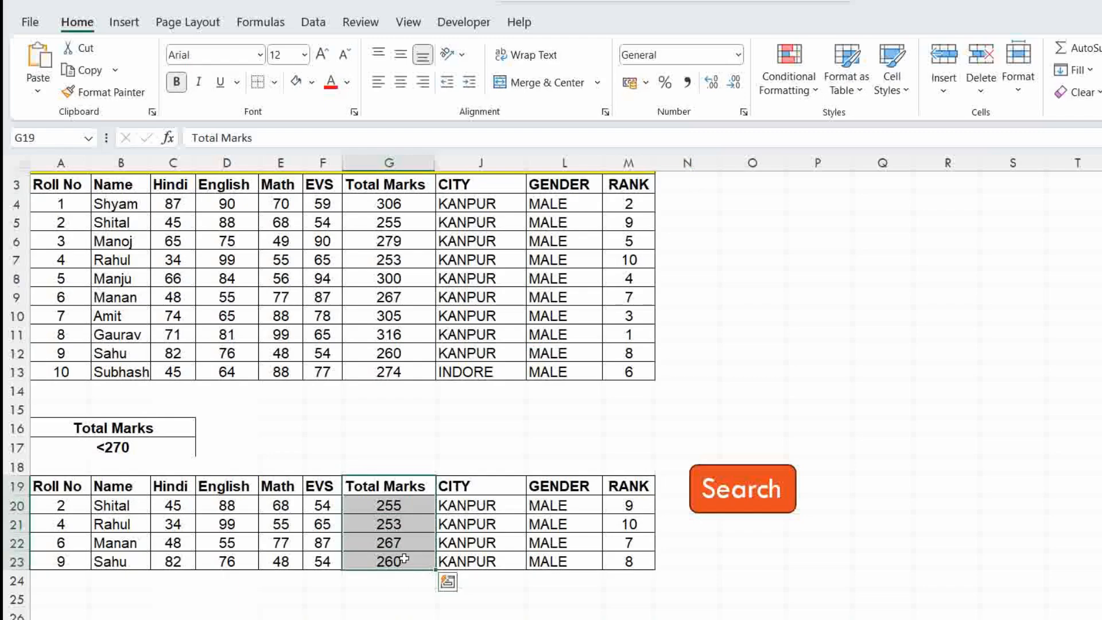
- Set the Total Marks criterion in A17 to >300, run the search, and review the extracted totals
double_click(114, 447)
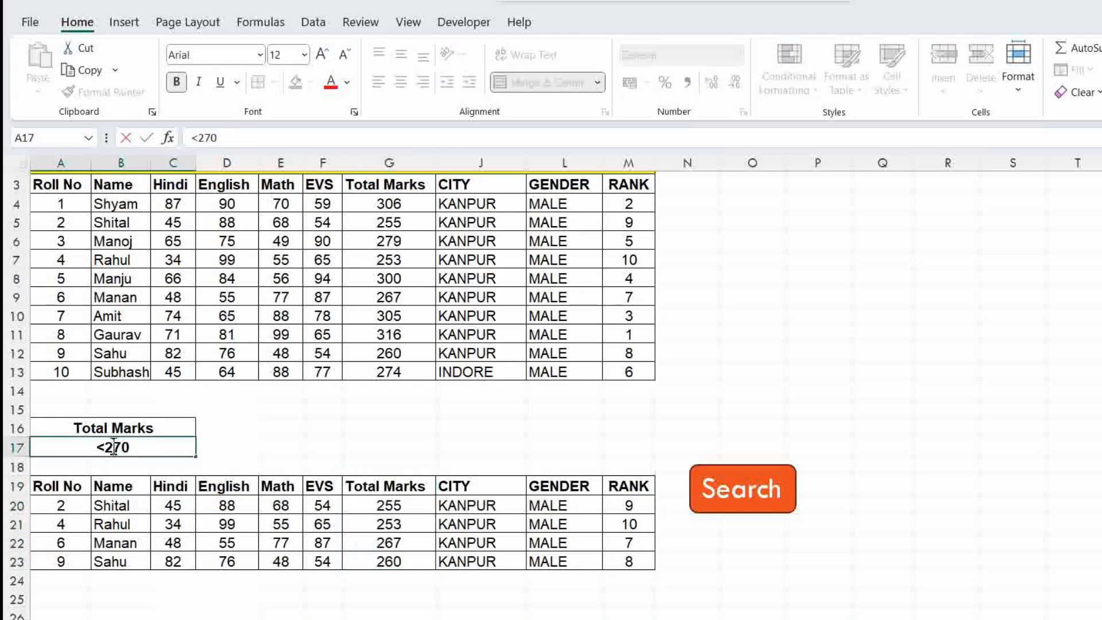
drag(143, 447, 5, 455)
text(>300)
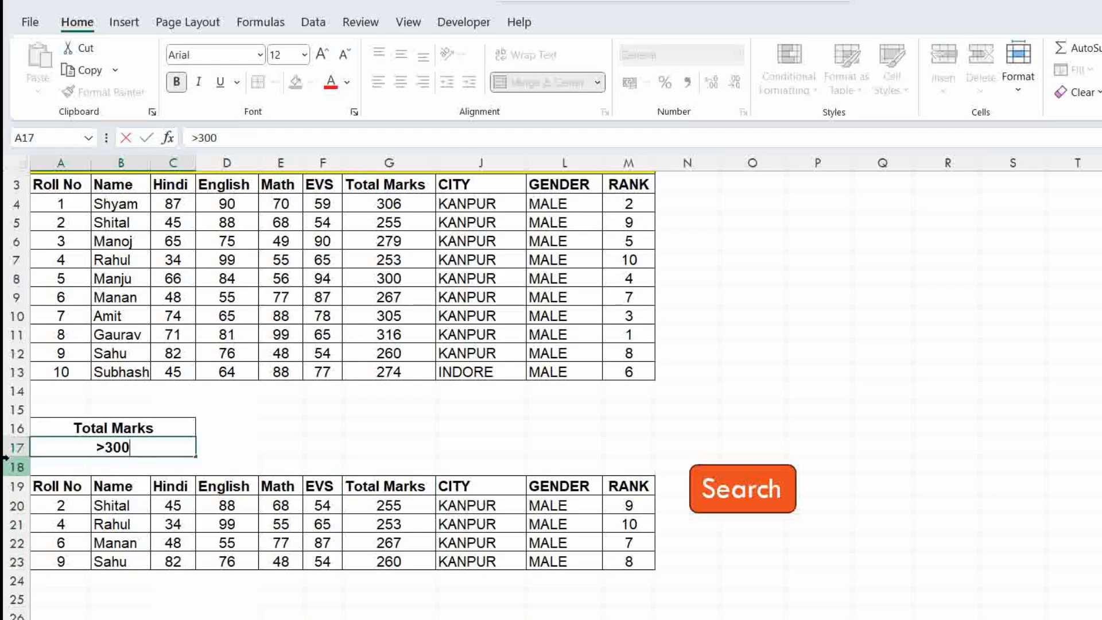
click(767, 504)
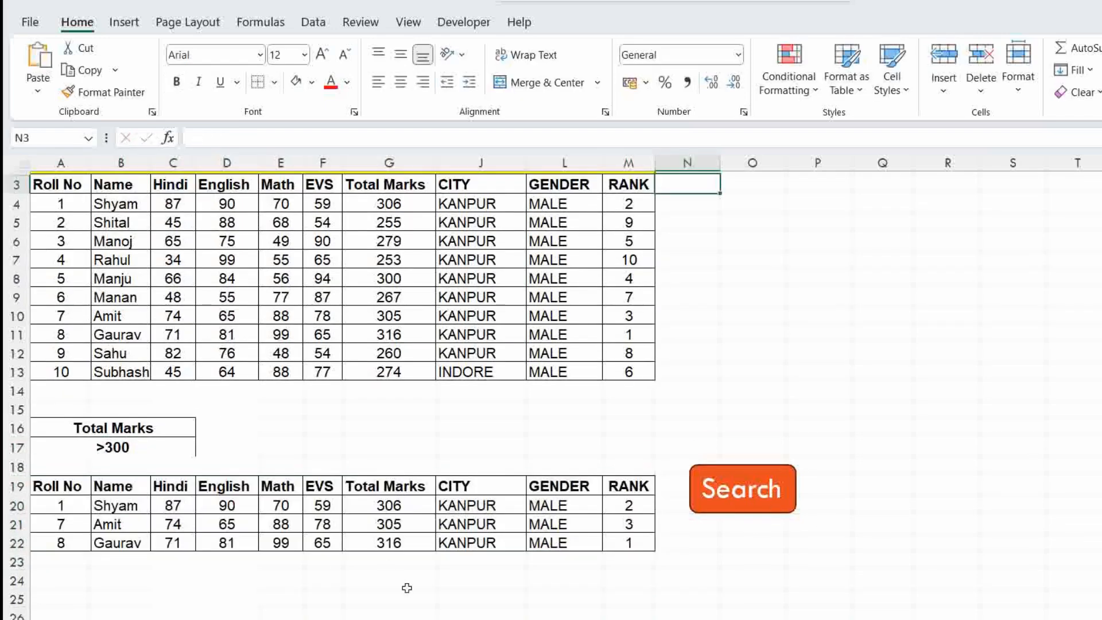
drag(405, 510, 389, 552)
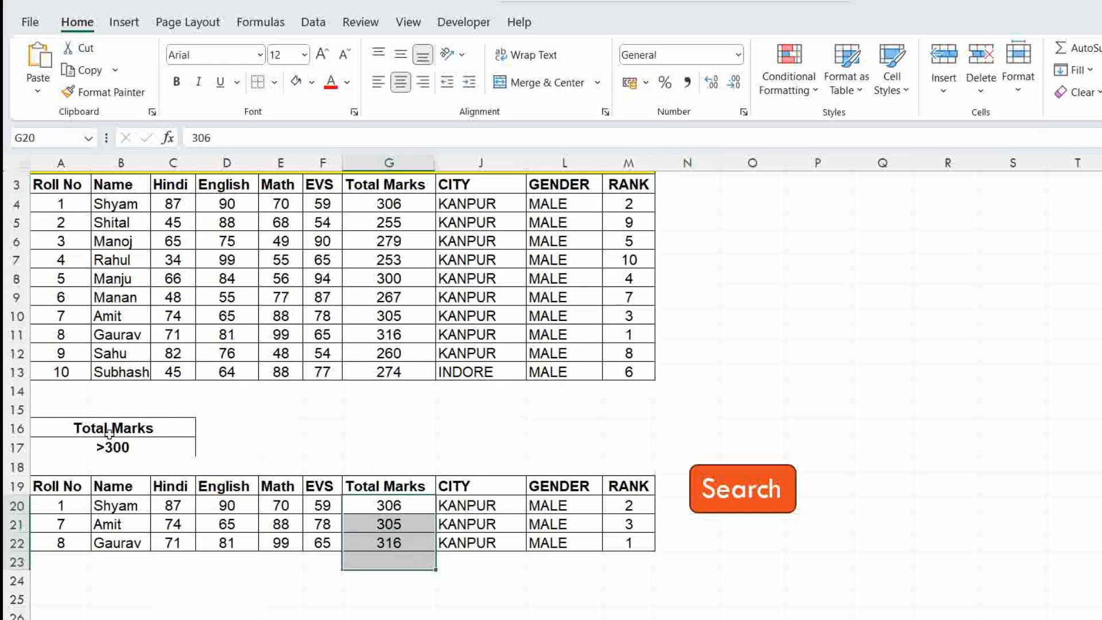
click(728, 506)
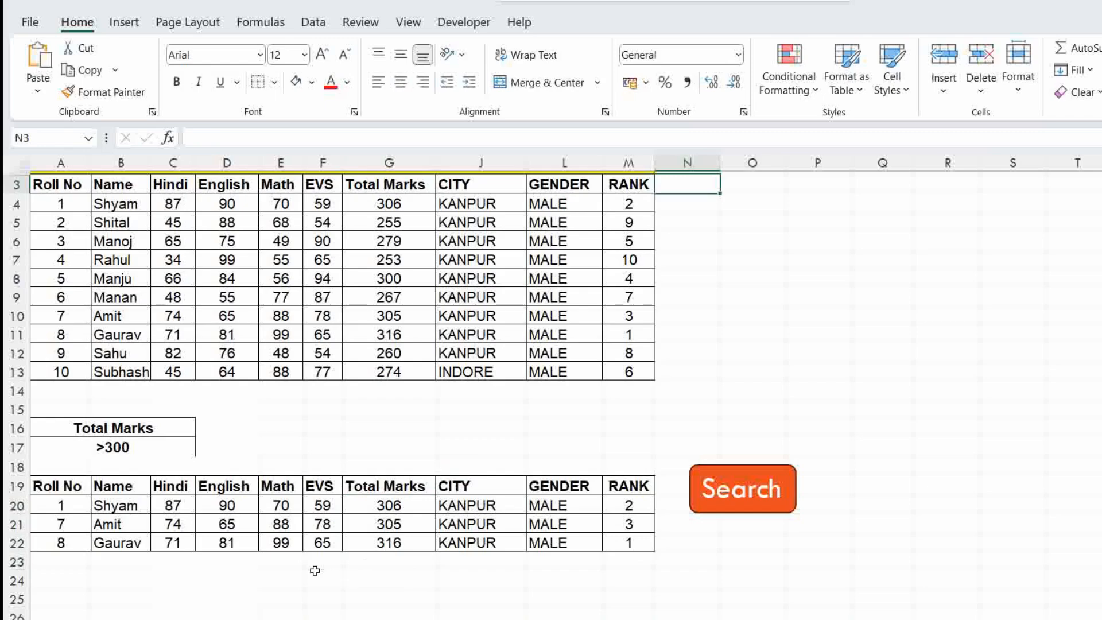
- Change the Total Marks criterion in A17 to >=300, run the search, and check the extracted record with exactly 300 marks
double_click(104, 447)
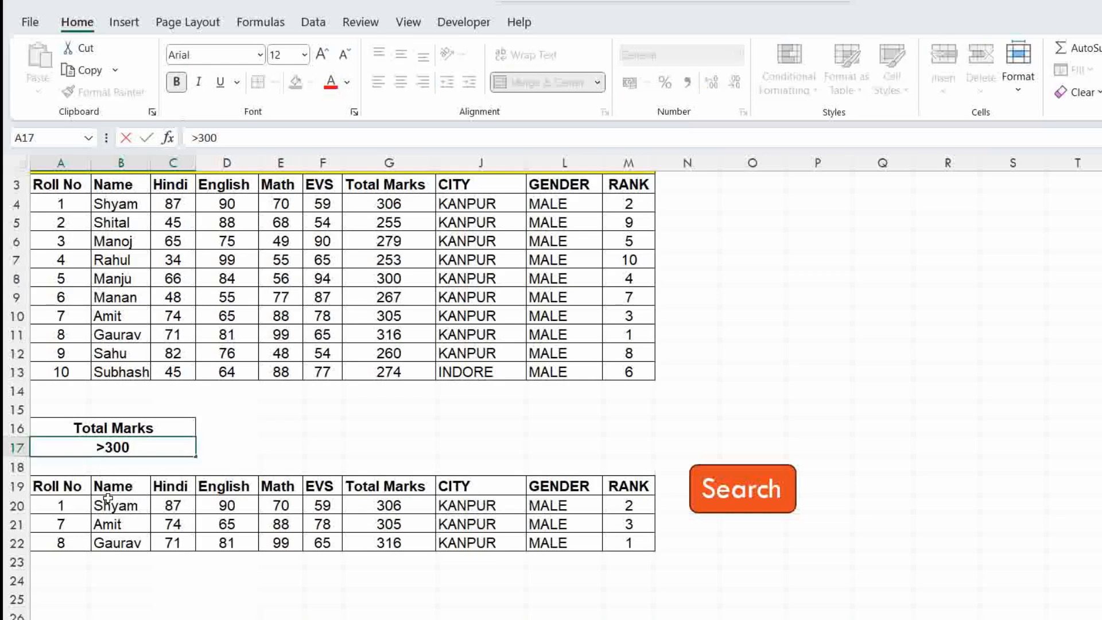
text(=)
click(718, 497)
click(392, 525)
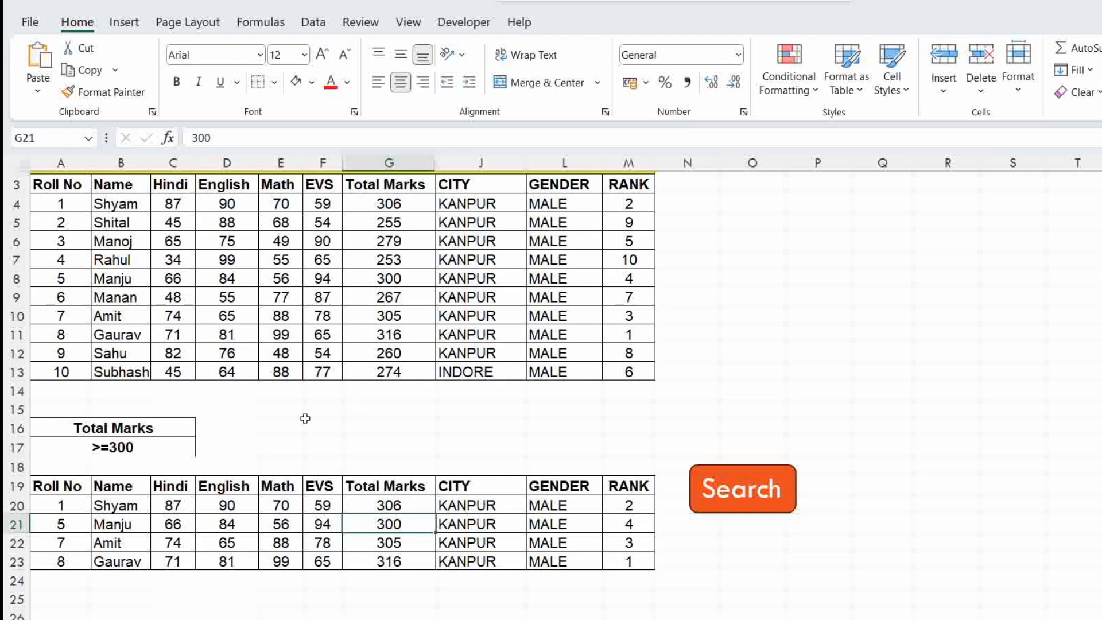
- Try SCHOOL and STATE as the criteria heading in A16
click(138, 428)
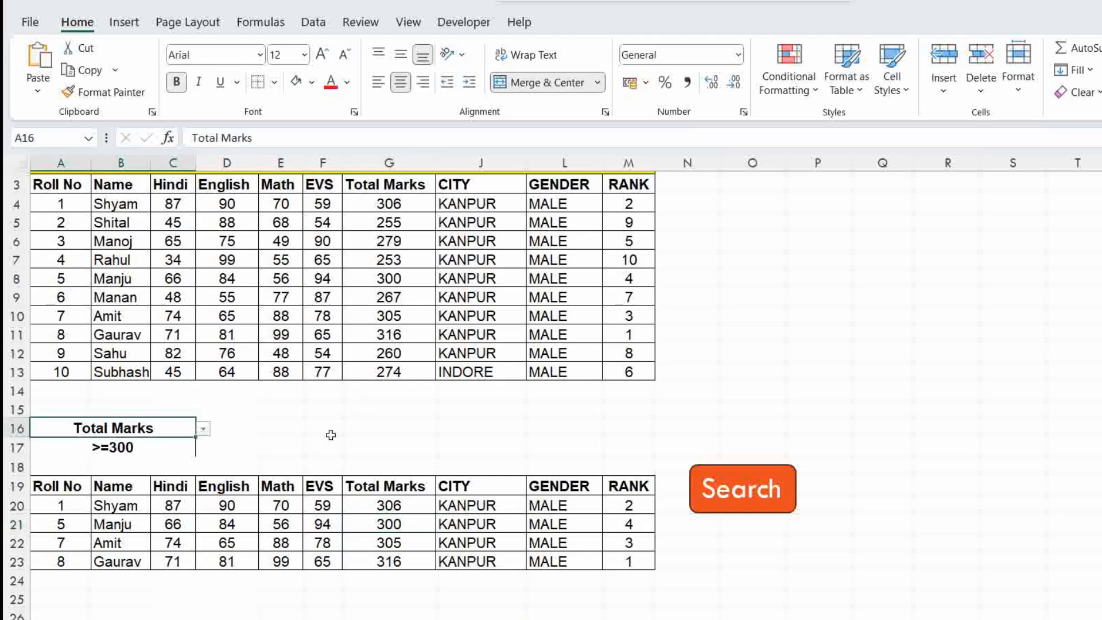
click(209, 429)
click(115, 508)
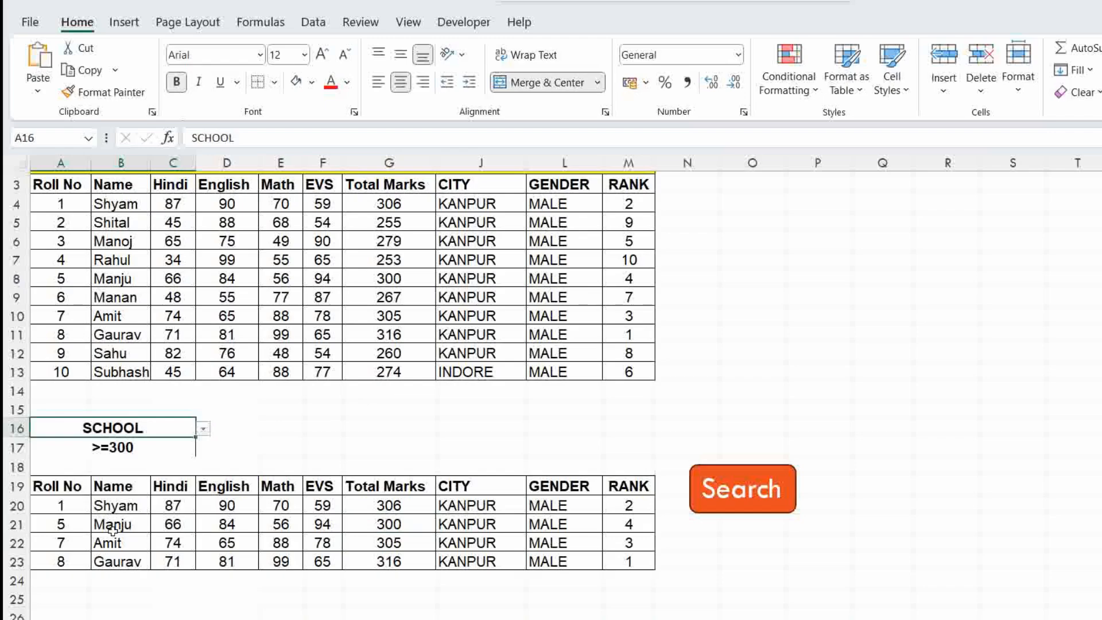
click(203, 429)
click(147, 483)
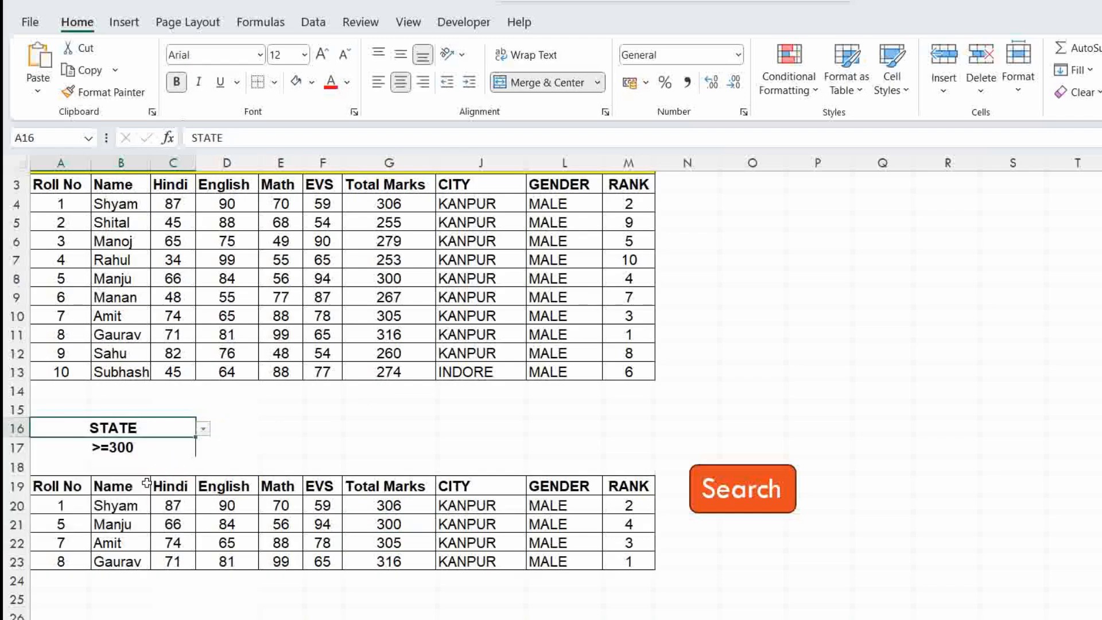
click(293, 422)
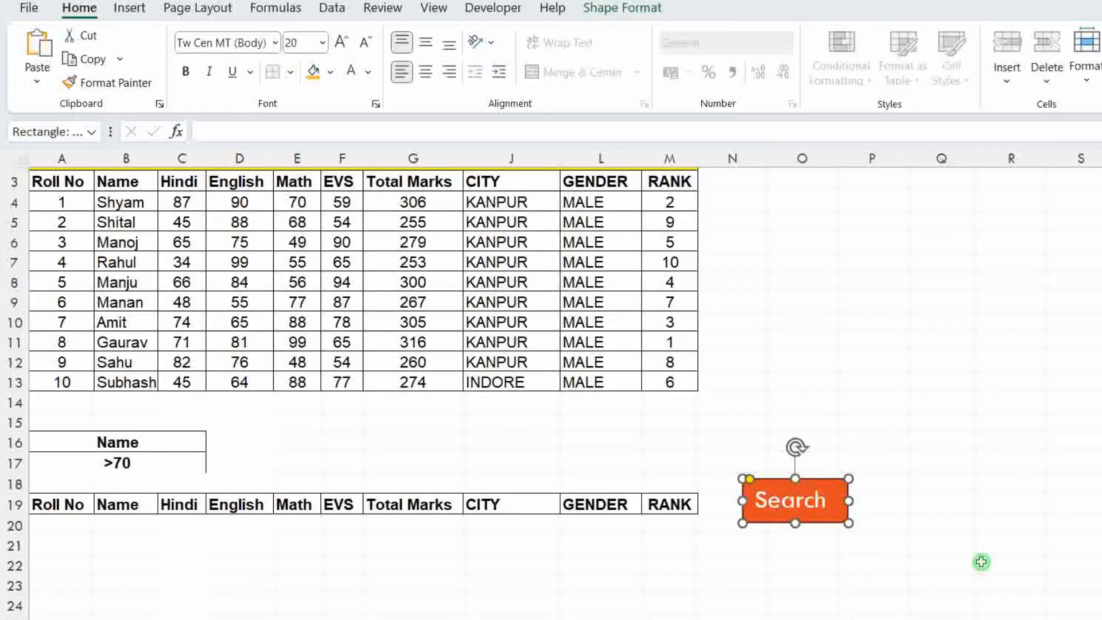
- Deselect the Search shape and choose Hindi as the criteria heading in A16
click(981, 562)
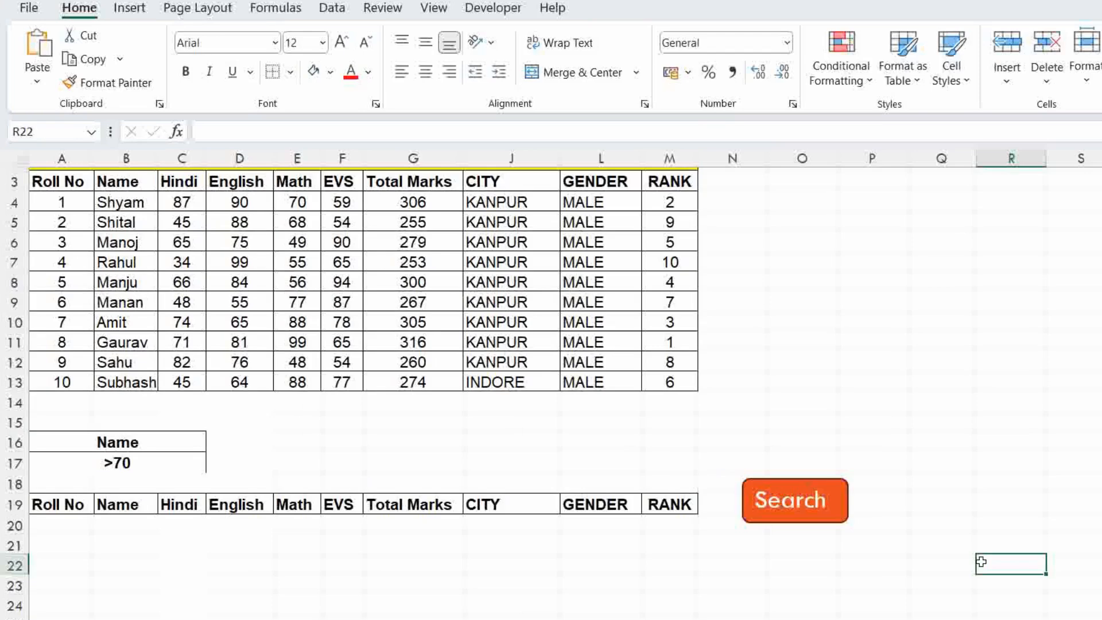
click(147, 431)
click(214, 442)
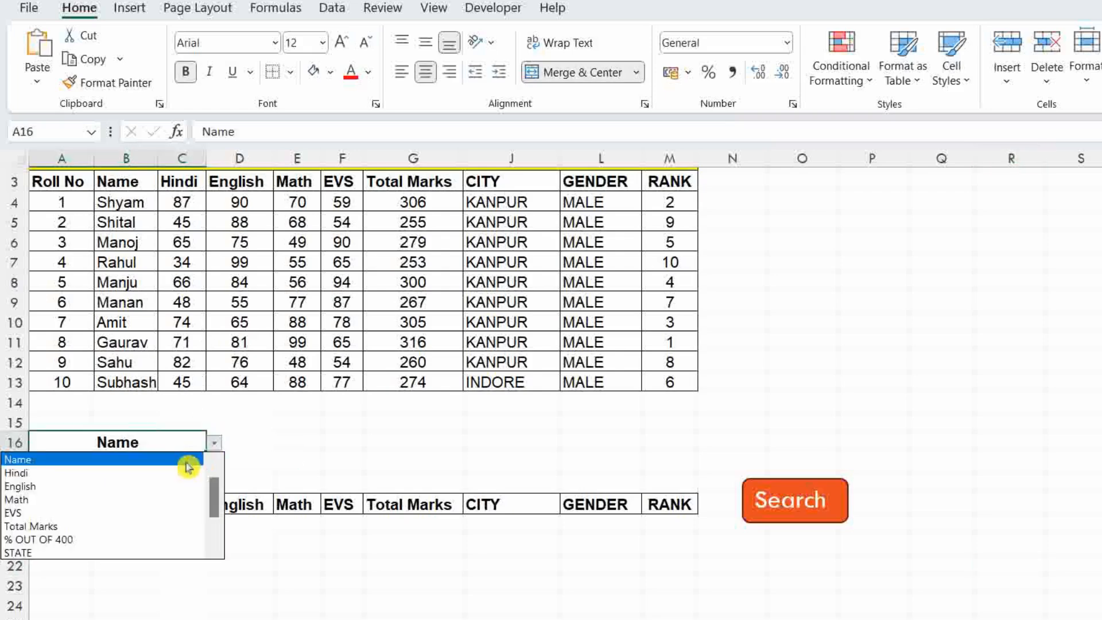
click(173, 476)
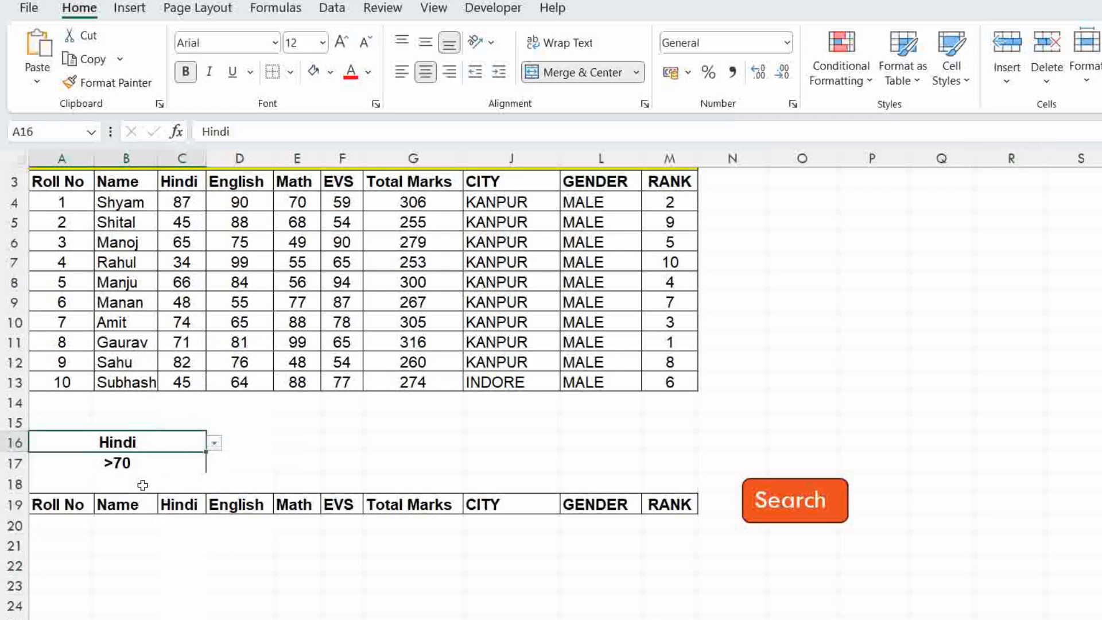
- Apply All Borders to the criterion cell A17
click(126, 464)
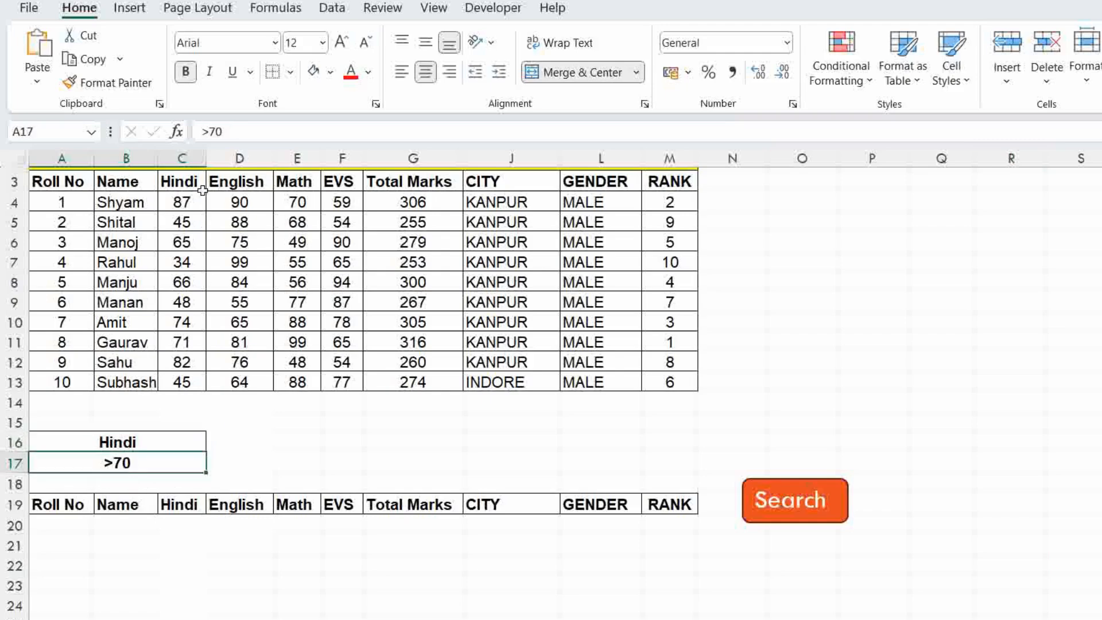
click(290, 73)
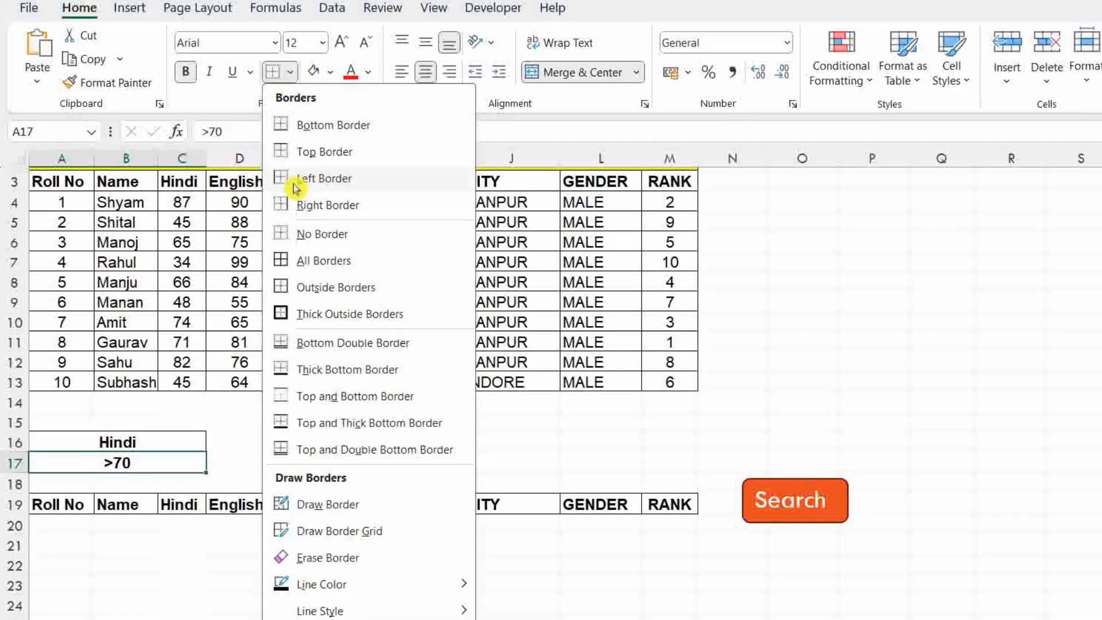
click(320, 263)
click(322, 488)
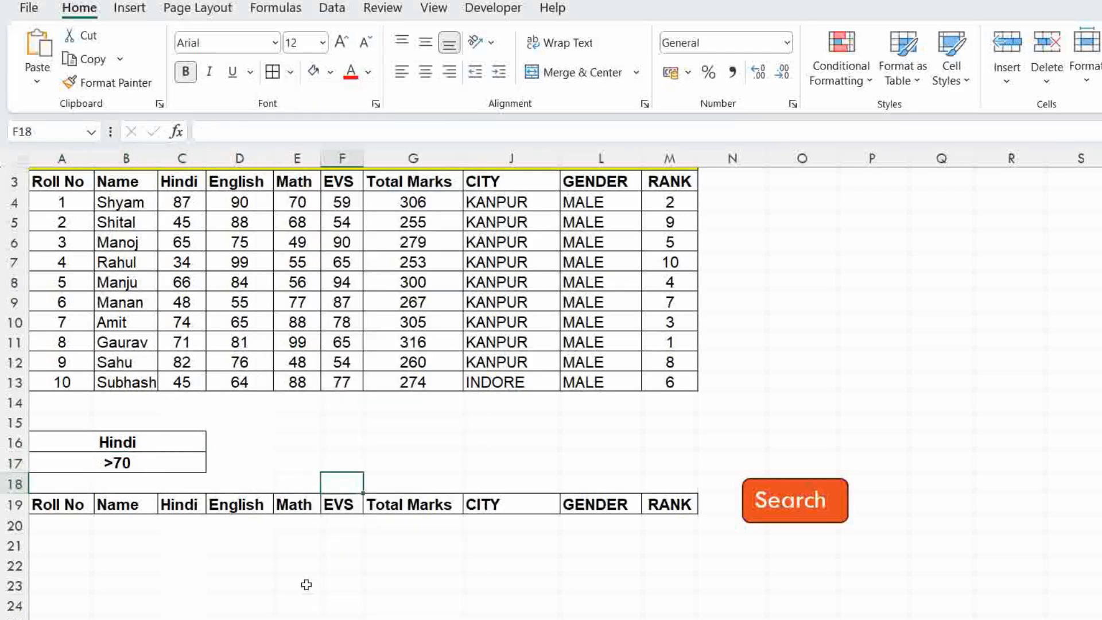
- Run the search with the Hindi >70 criterion and review the extracted Hindi marks
click(774, 503)
drag(49, 504, 642, 592)
click(346, 548)
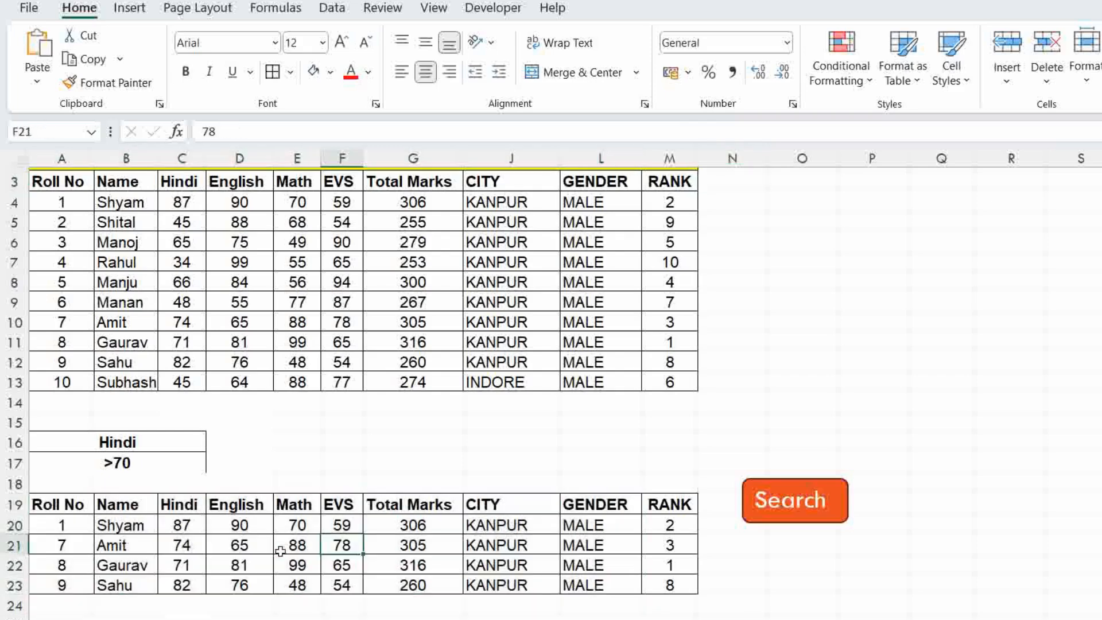
drag(190, 521, 193, 585)
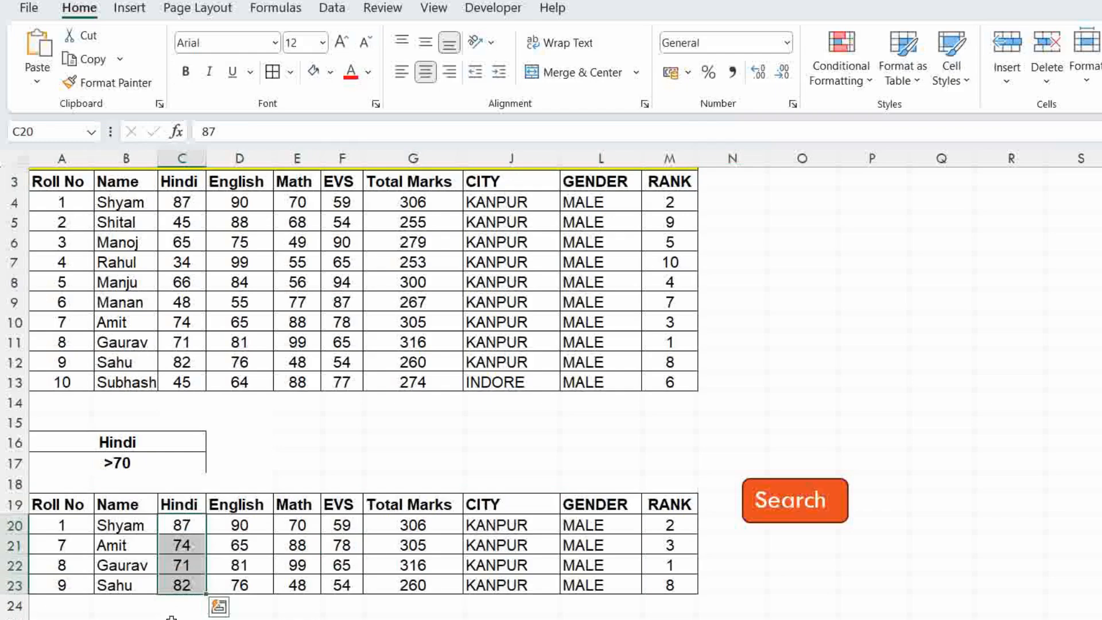
- Change the Hindi criterion in A17 to <70, run the search, and review the extracted Hindi marks
double_click(113, 462)
key(BackSpace)
text(<)
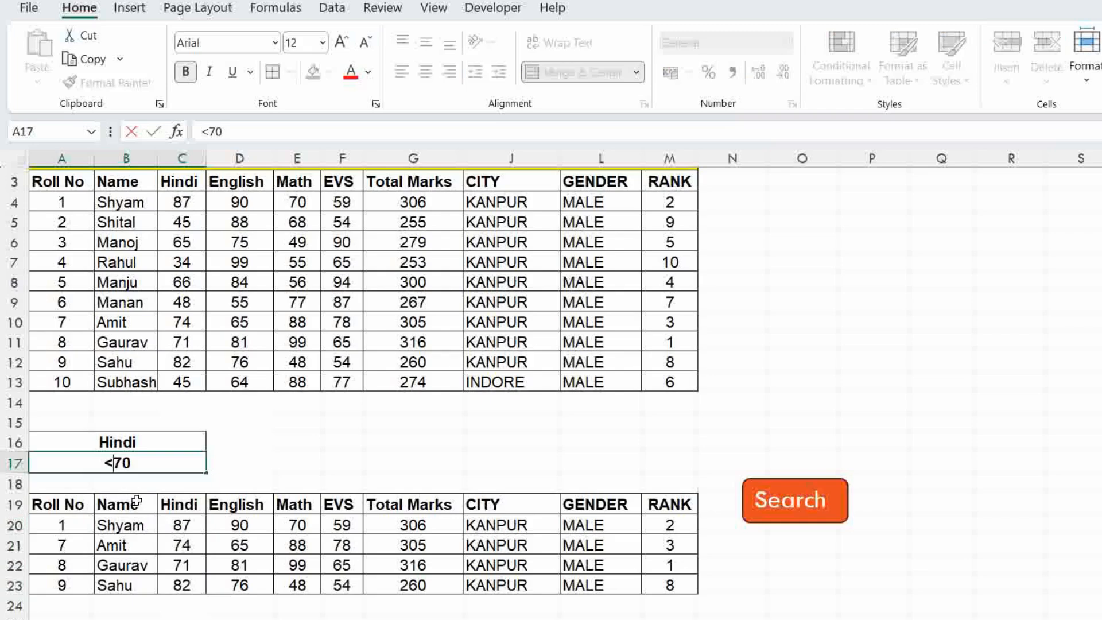
click(788, 504)
drag(182, 525, 182, 617)
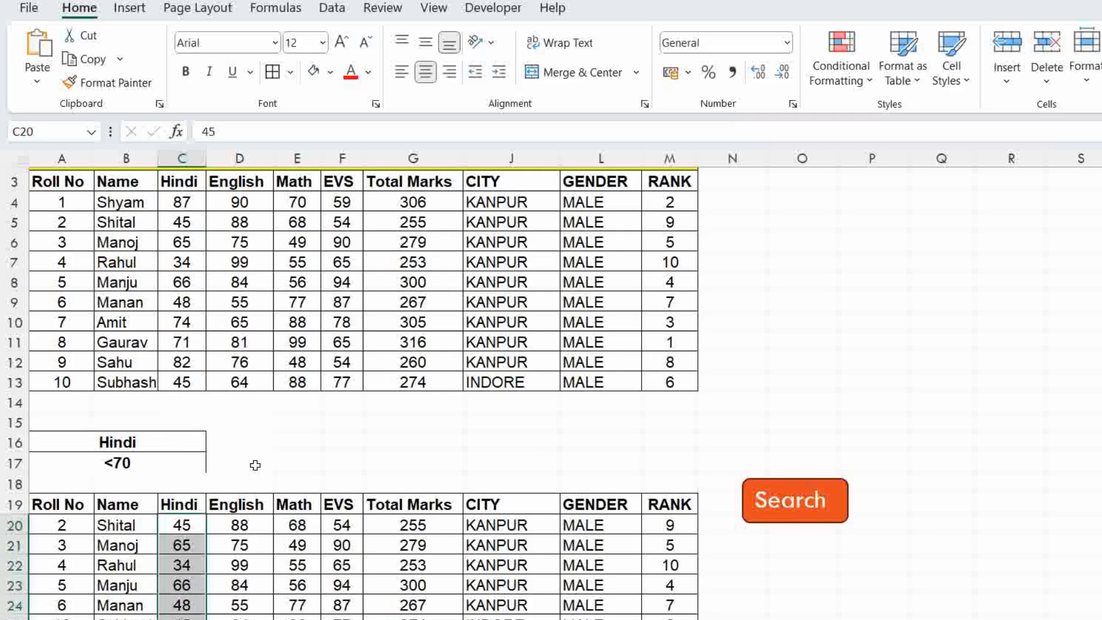
- Choose Total Marks as the criteria heading in A16, set the criterion in A17 to >300, and run the search
click(160, 435)
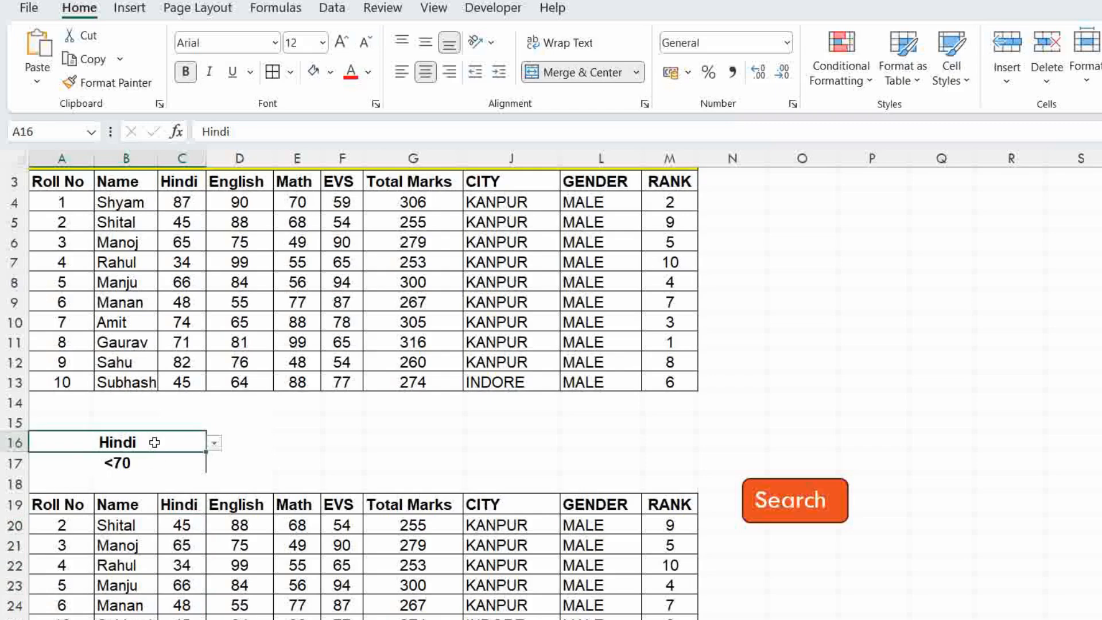
click(217, 450)
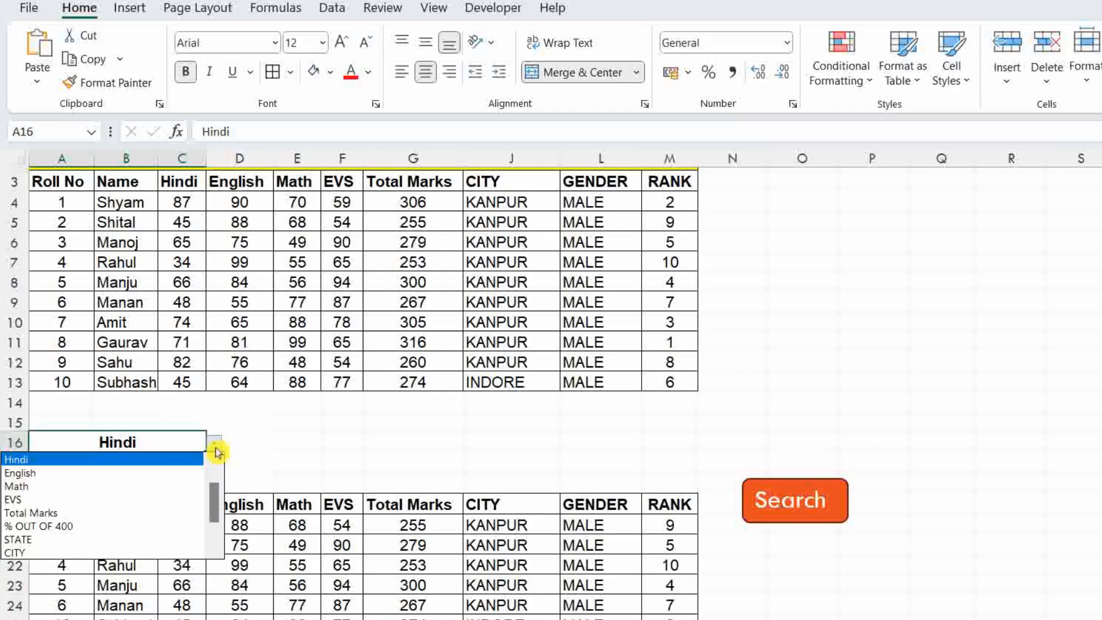
click(165, 514)
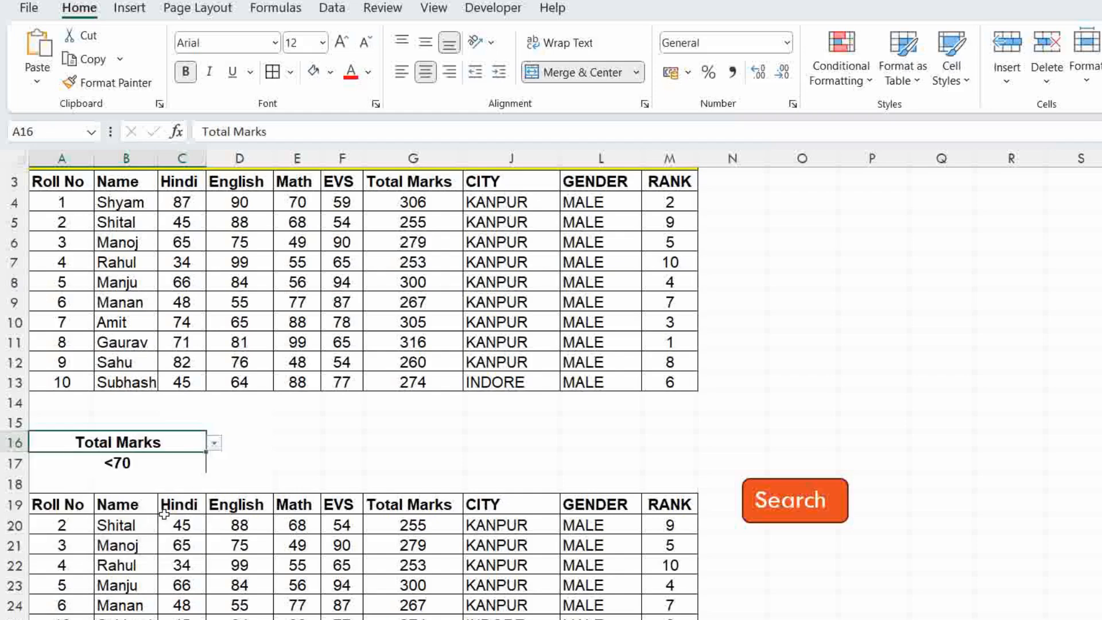
double_click(148, 463)
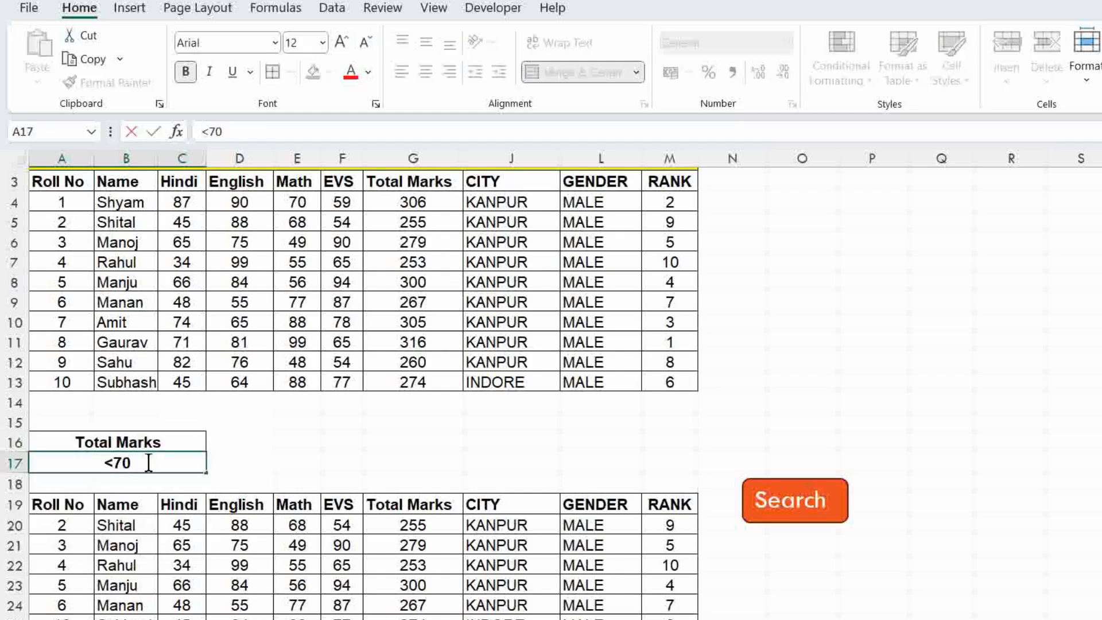
key(BackSpace)
key(BackSpace)
text(>300)
click(786, 508)
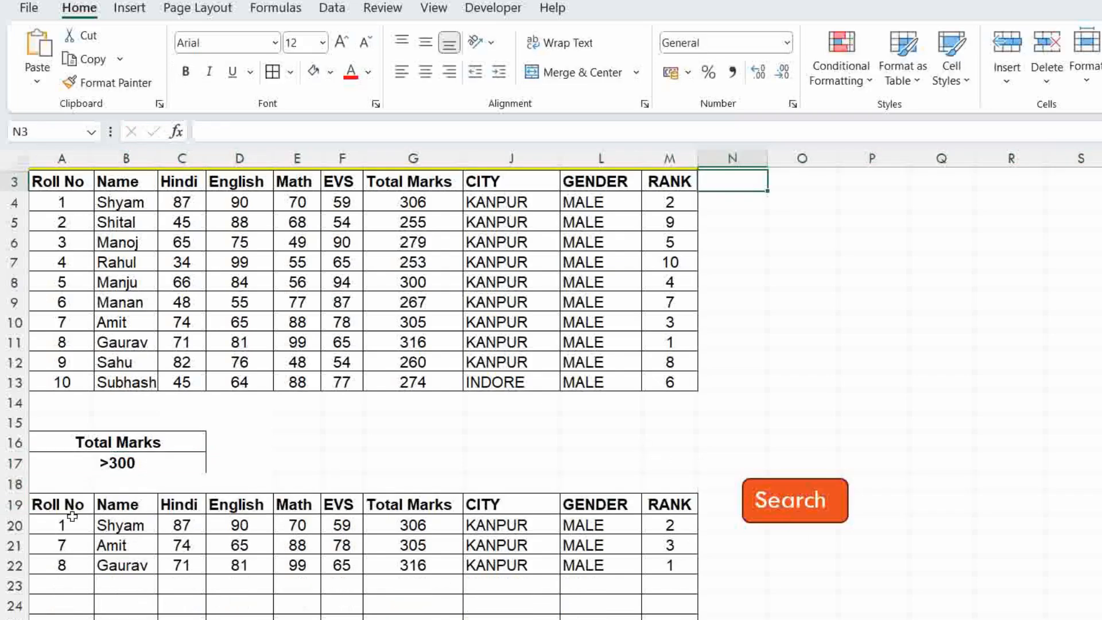
- Compare the extracted records' total marks in rows 20 to 22 with the Total Marks column of the source table
drag(412, 523, 422, 566)
mouse_move(432, 203)
mouse_down()
mouse_move(414, 217)
mouse_move(423, 199)
mouse_up()
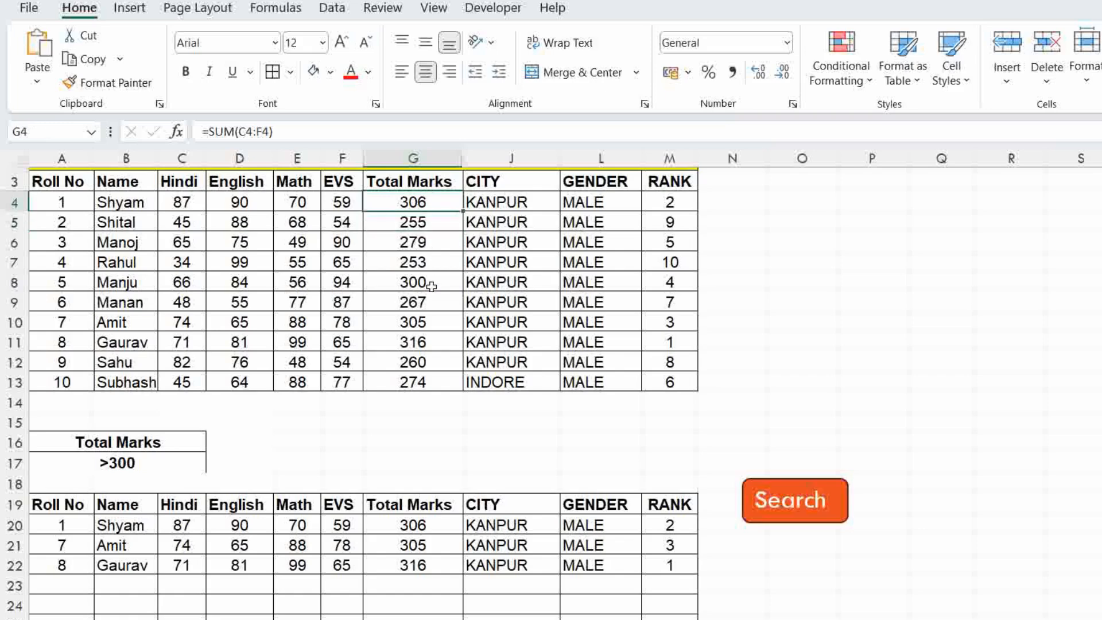
click(431, 324)
click(432, 346)
mouse_move(58, 525)
mouse_down()
mouse_move(524, 586)
mouse_move(669, 585)
mouse_move(666, 569)
mouse_up()
scroll(403, 600, down, 2)
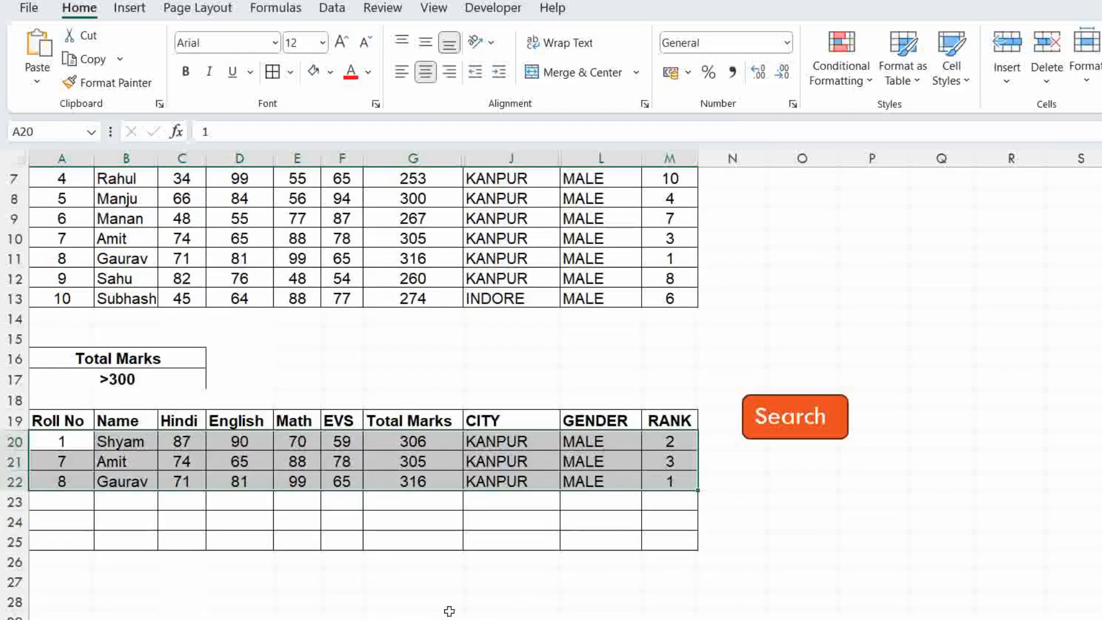
scroll(449, 611, up, 2)
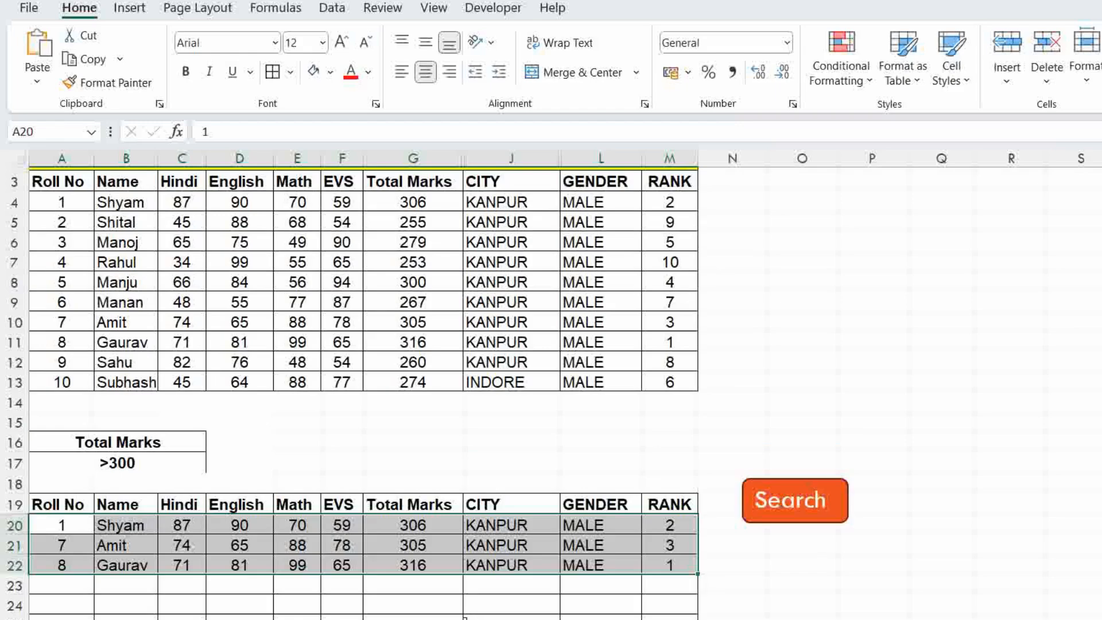
click(381, 435)
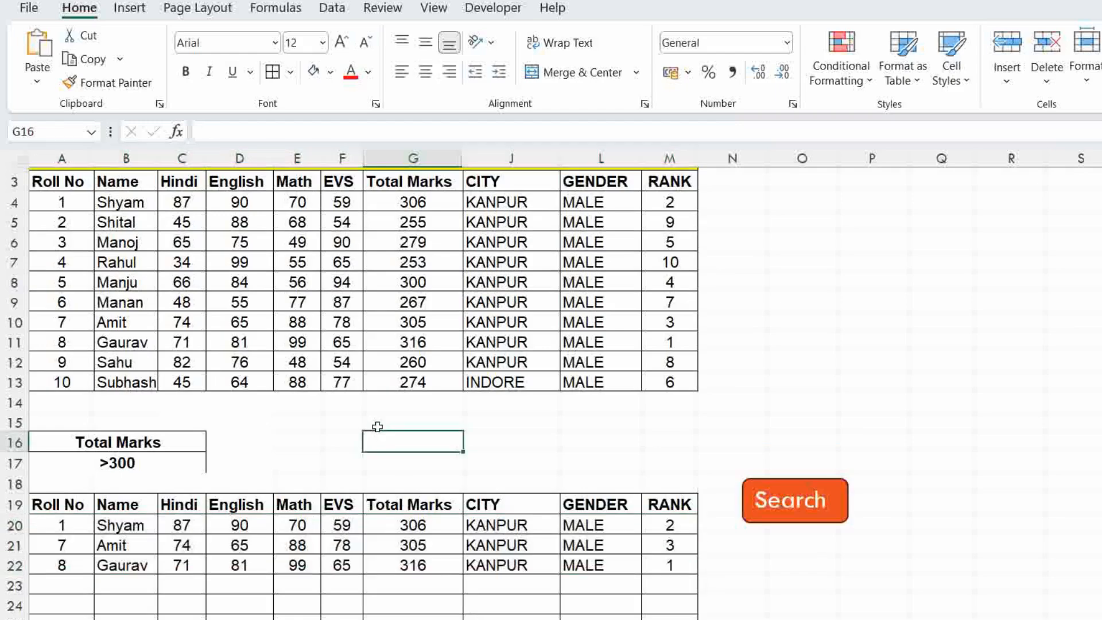